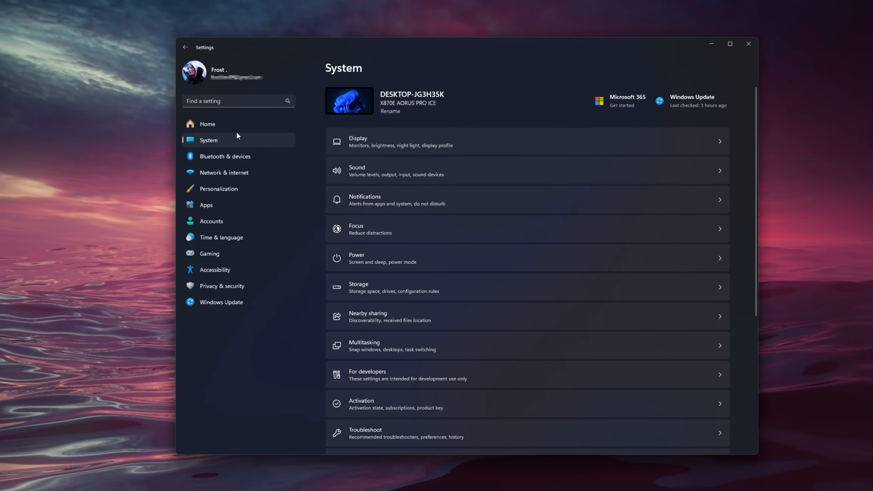
Open the advanced display settings for display 1 and choose a refresh rate of 240 Hz
left_click(414, 136)
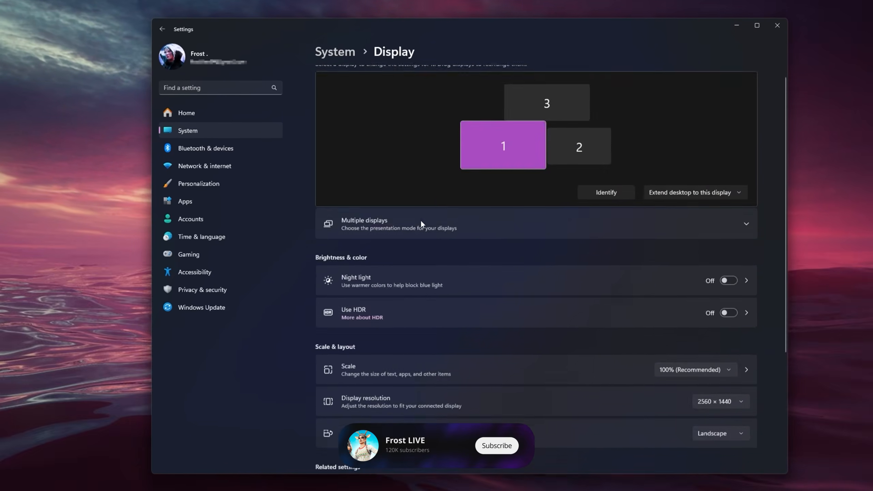
scroll(426, 261, "down", 5)
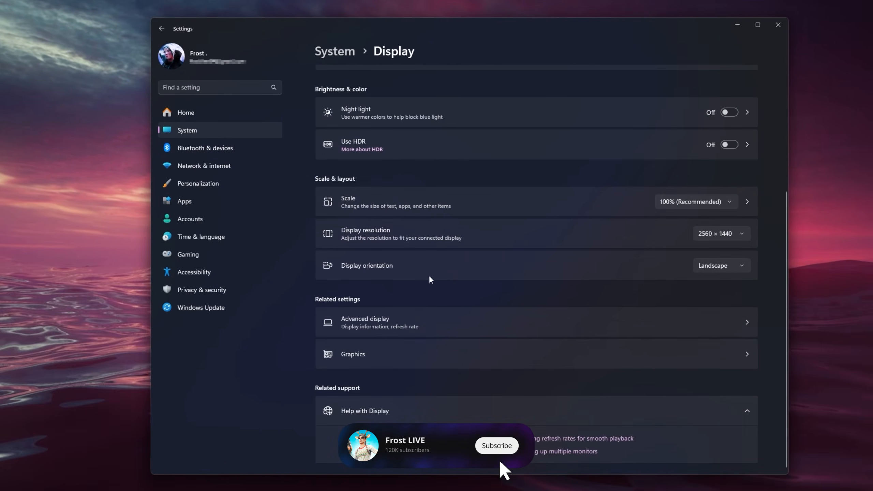
left_click(399, 322)
left_click(719, 82)
left_click(610, 100)
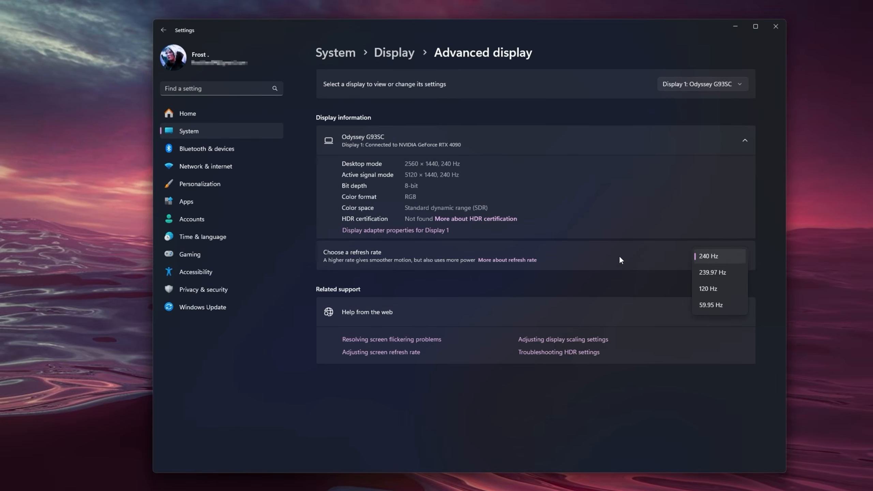
left_click(619, 255)
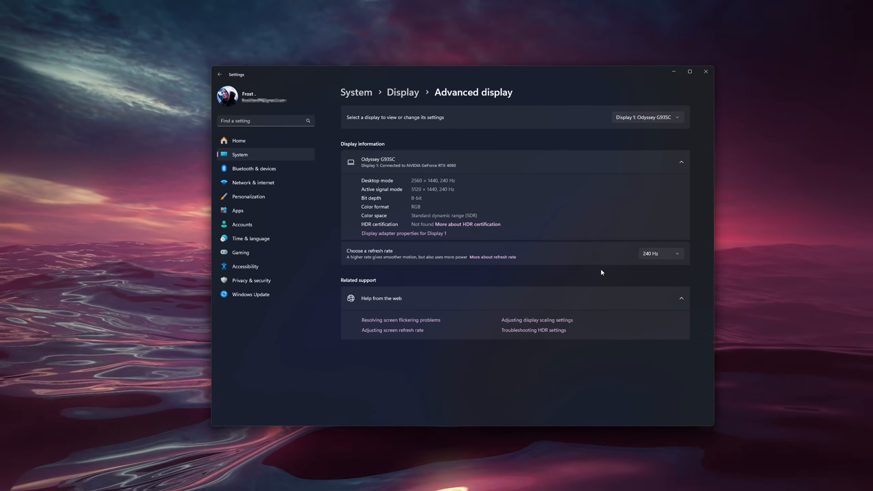
Return to the Display settings, open the Graphics page and look through its custom app list
left_click(405, 93)
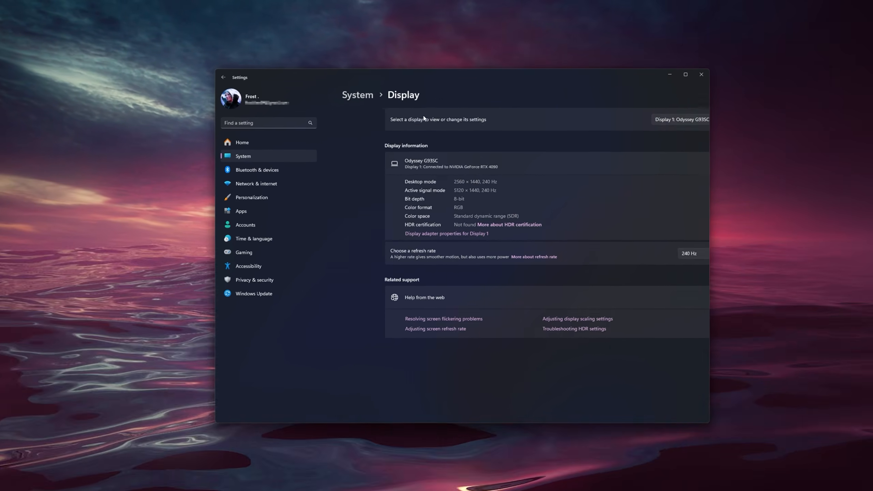
scroll(416, 258, "down", 4)
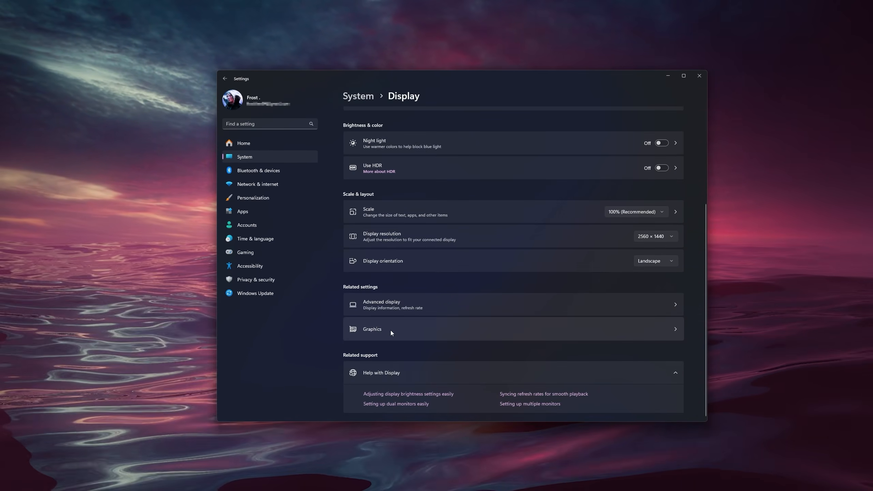
left_click(391, 331)
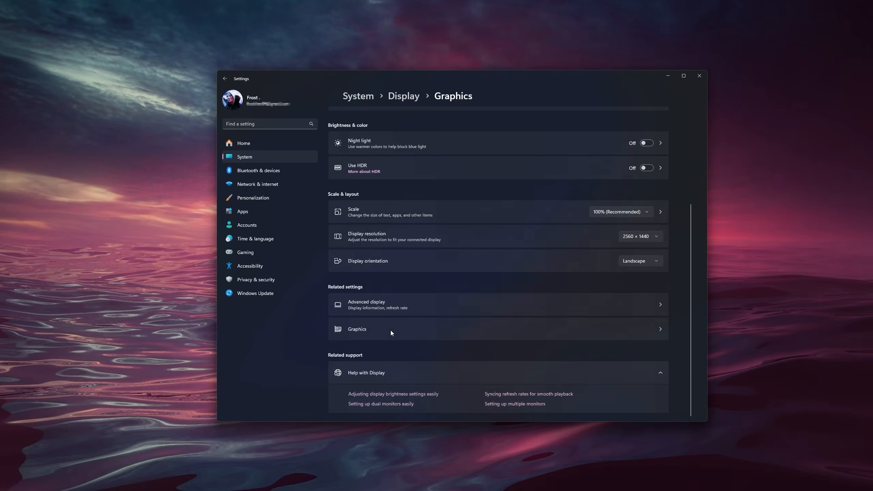
scroll(398, 271, "down", 3)
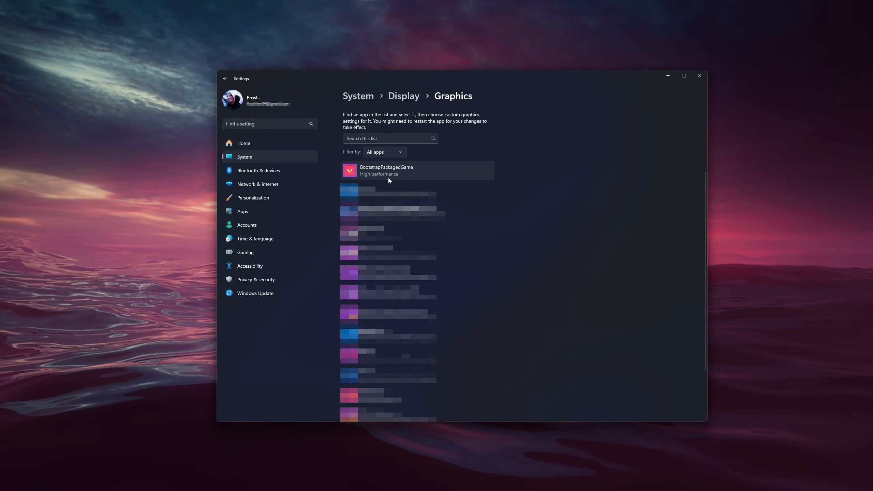
scroll(381, 341, "down", 1)
scroll(404, 356, "up", 1)
scroll(382, 180, "up", 4)
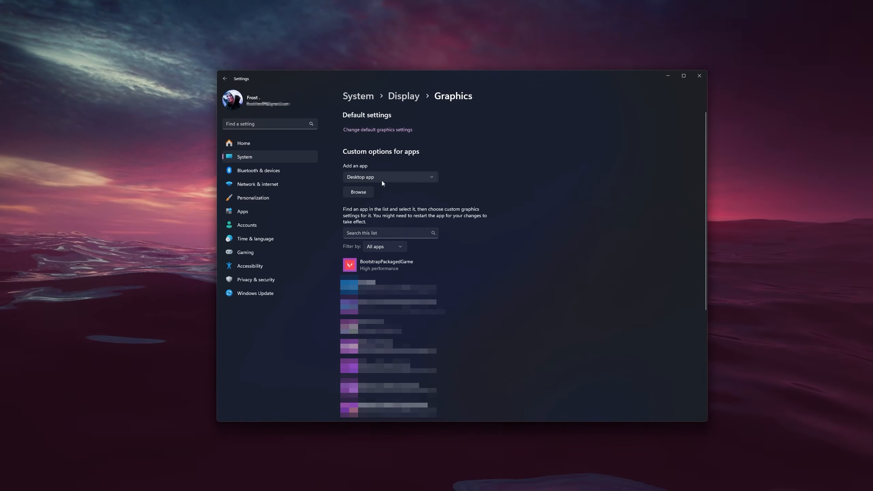
Add VALORANT.exe from C:\Riot Games\VALORANT\live to the custom graphics options for desktop apps
left_click(359, 190)
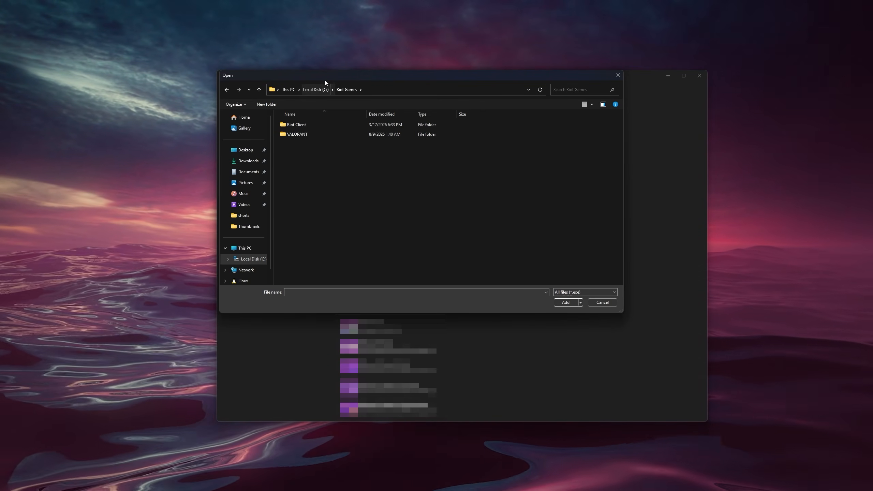
double_click(318, 135)
double_click(318, 125)
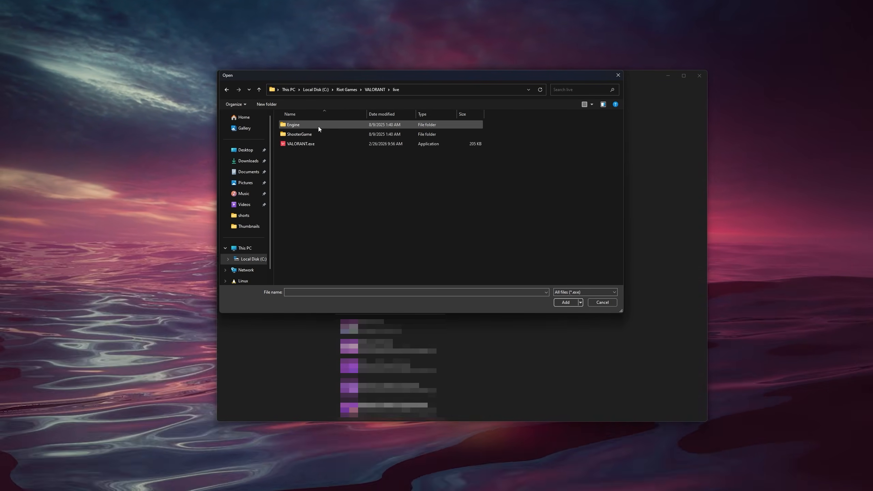
double_click(304, 145)
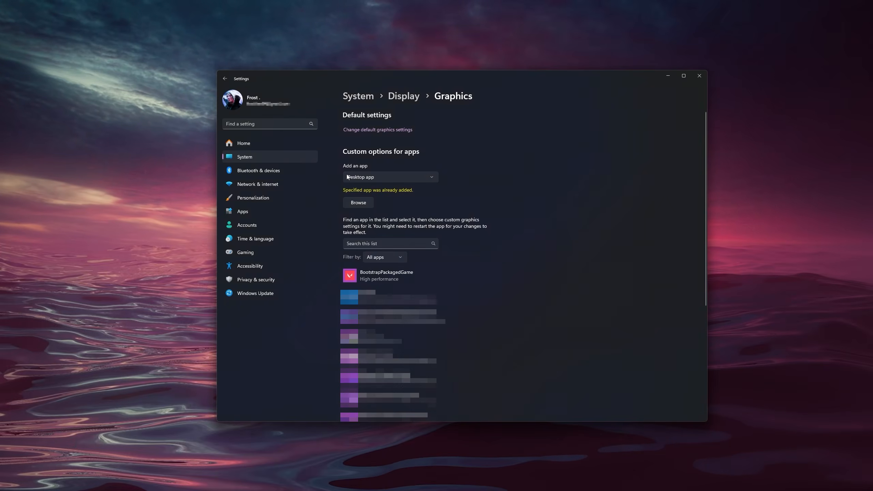
Add VALORANT-Win64-Shipping.exe from the ShooterGame\Binaries\Win64 folder to the custom graphics options
left_click(358, 192)
double_click(334, 135)
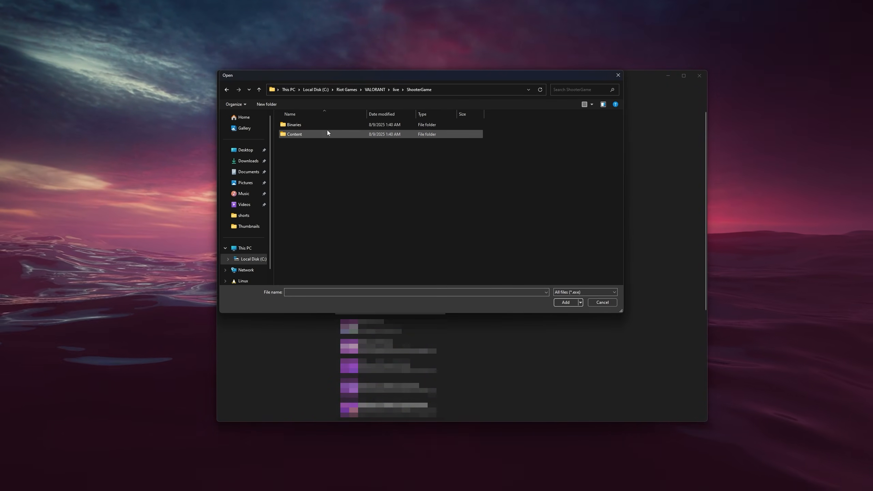
double_click(325, 124)
double_click(321, 126)
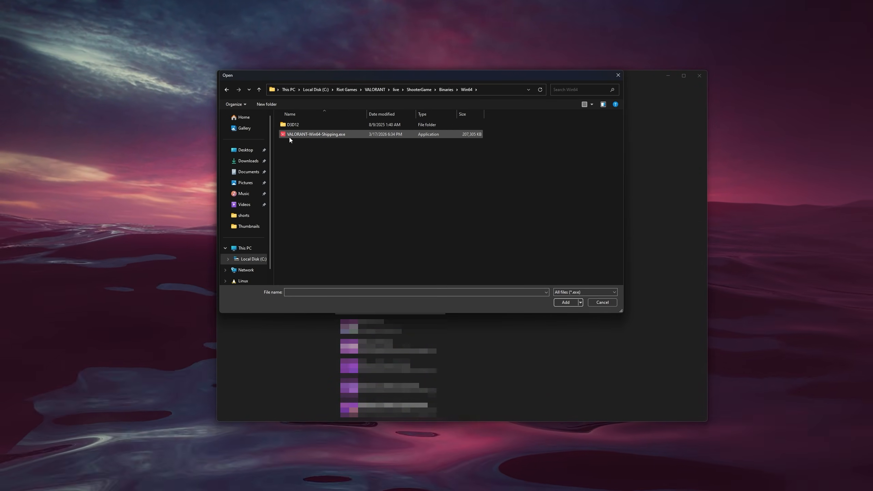
double_click(336, 135)
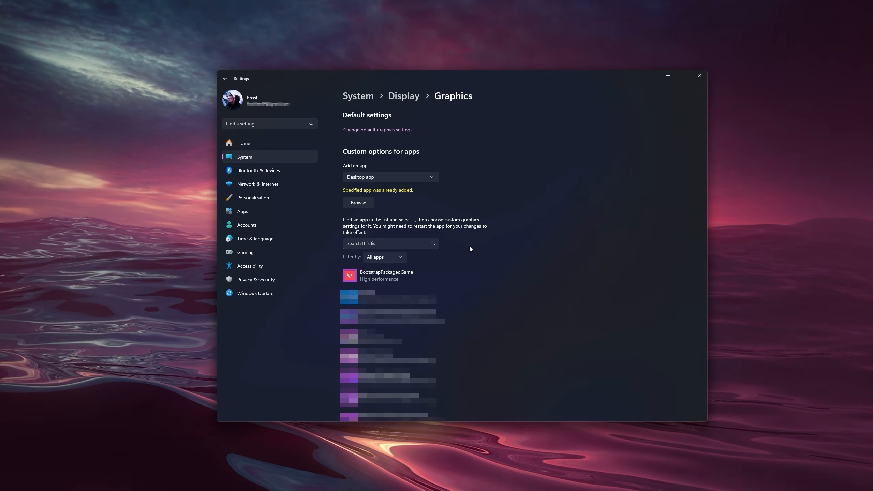
Save the graphics preference of BootstrapPackagedGame as High performance
scroll(427, 200, "down", 3)
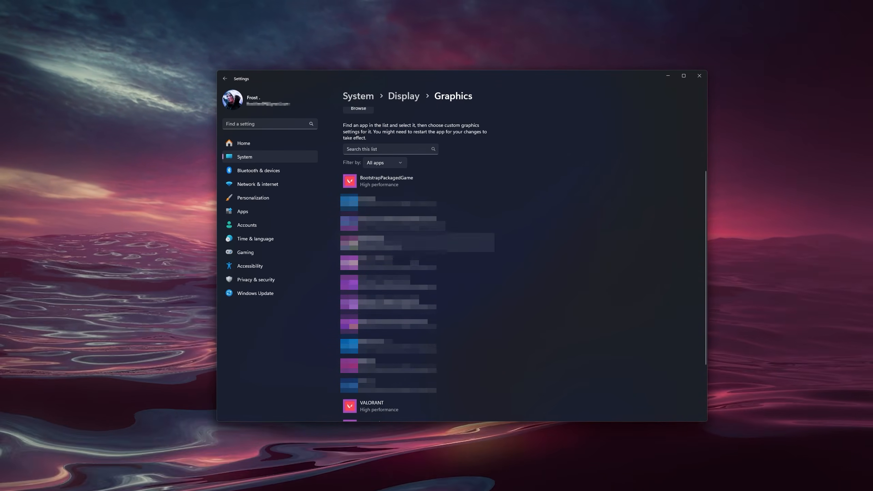
left_click(409, 182)
left_click(437, 211)
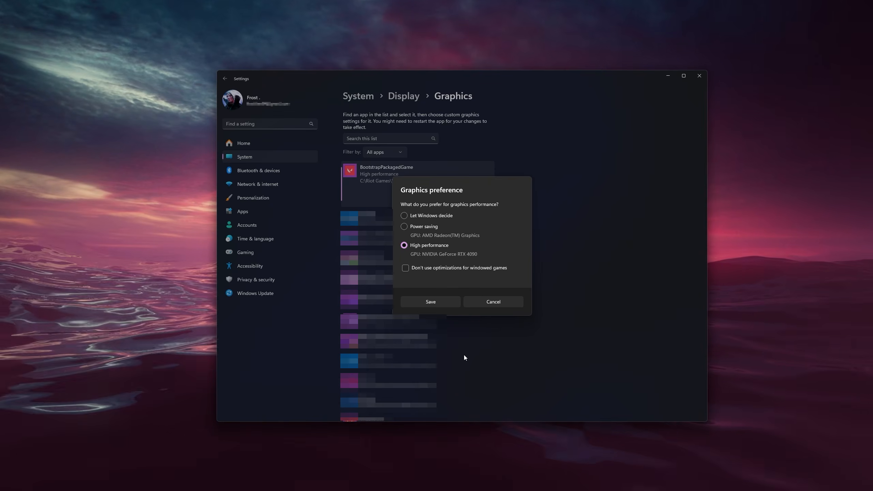
left_click(441, 301)
Open the graphics preference options for the VALORANT entry in the app list
scroll(397, 195, "down", 4)
left_click(395, 308)
left_click(443, 335)
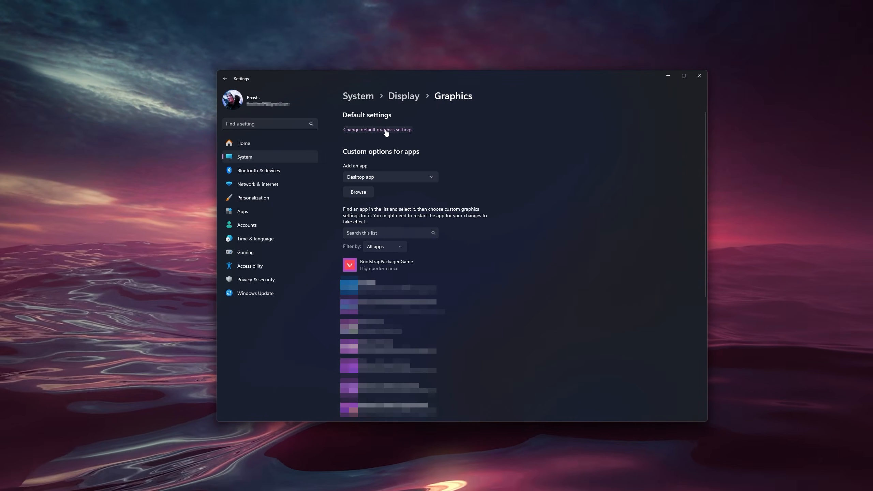
Review the default graphics settings for GPU scheduling and windowed games, and open the Personalization page
left_click(375, 130)
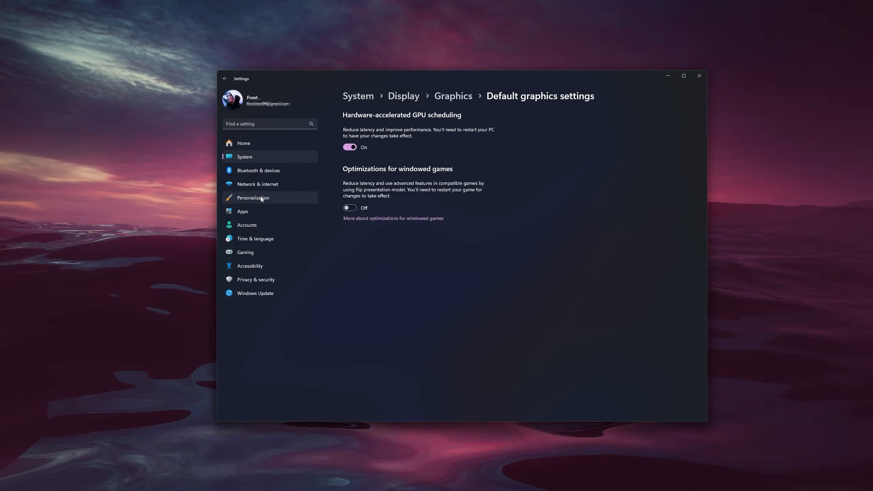
left_click(254, 199)
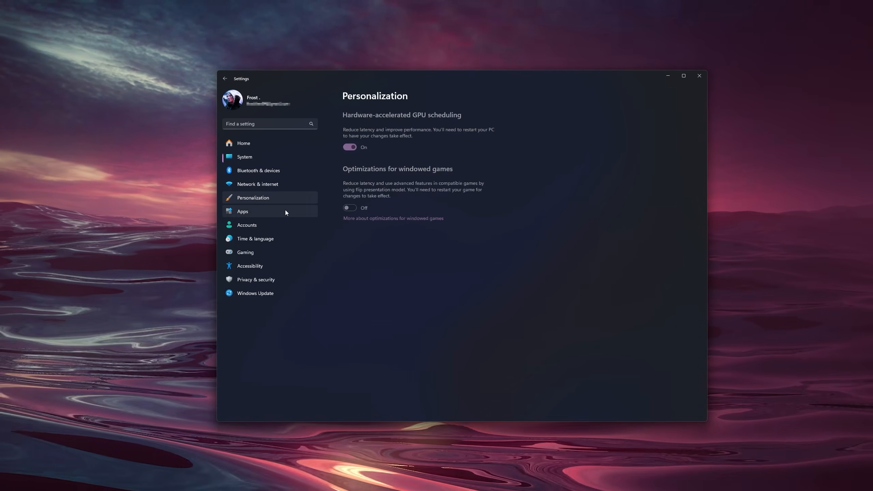
left_click(418, 207)
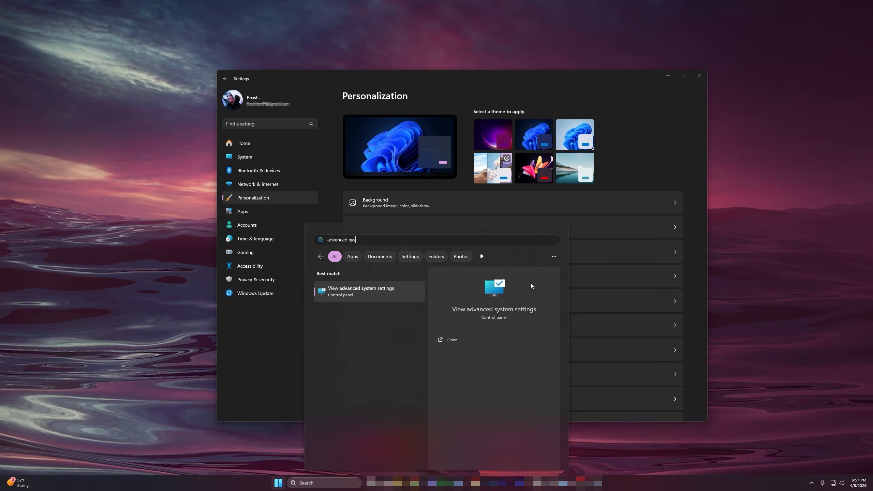
Open the performance options in the advanced system settings and select Adjust for best performance
left_click(364, 290)
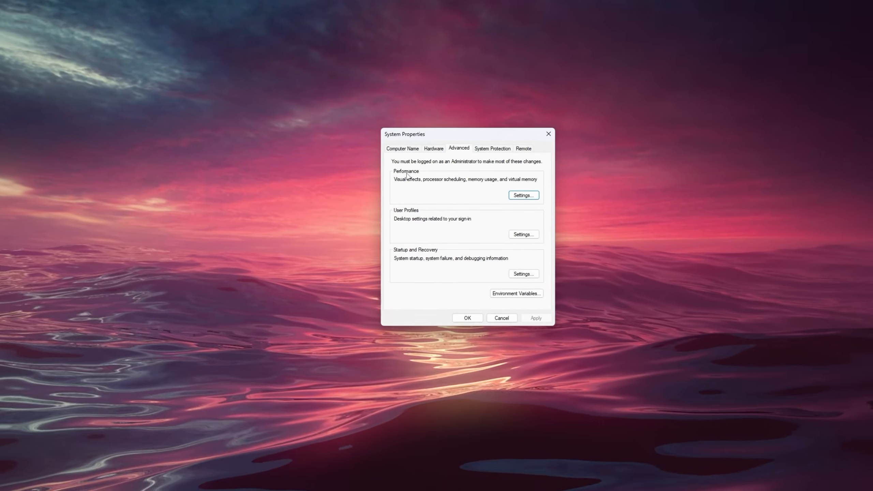
key("Return")
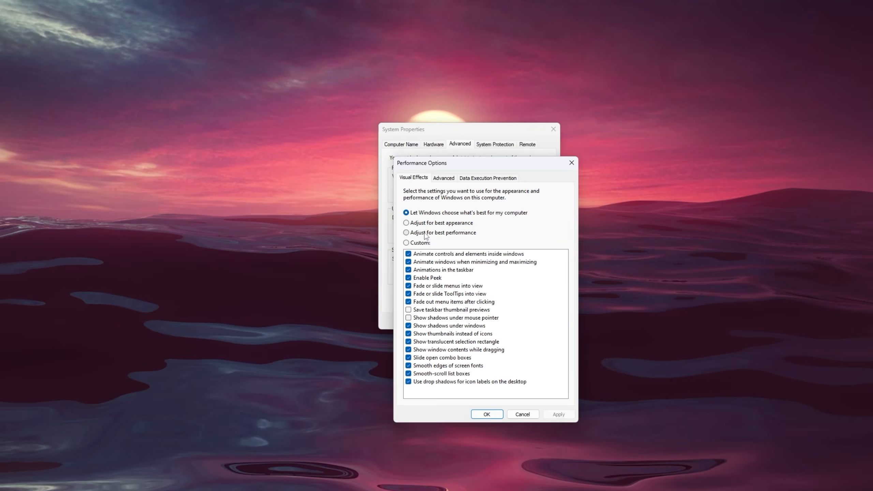
left_click(426, 233)
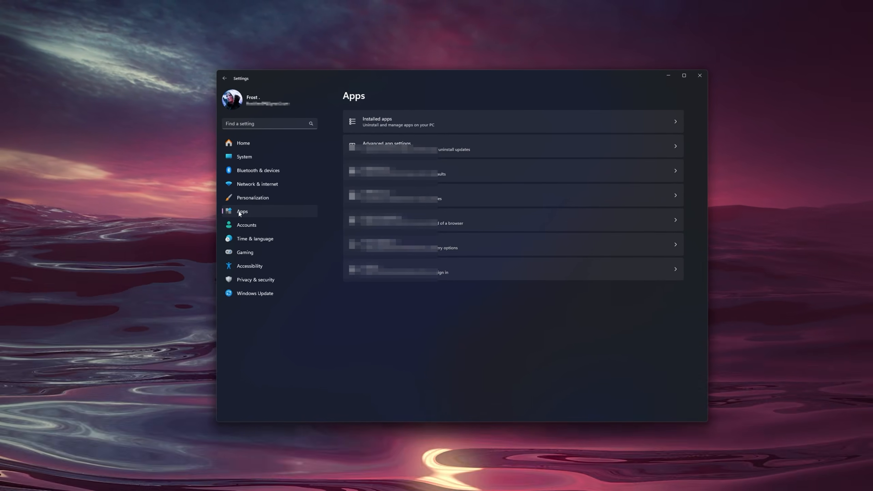
View the list of installed apps and return to the Apps page
left_click(404, 125)
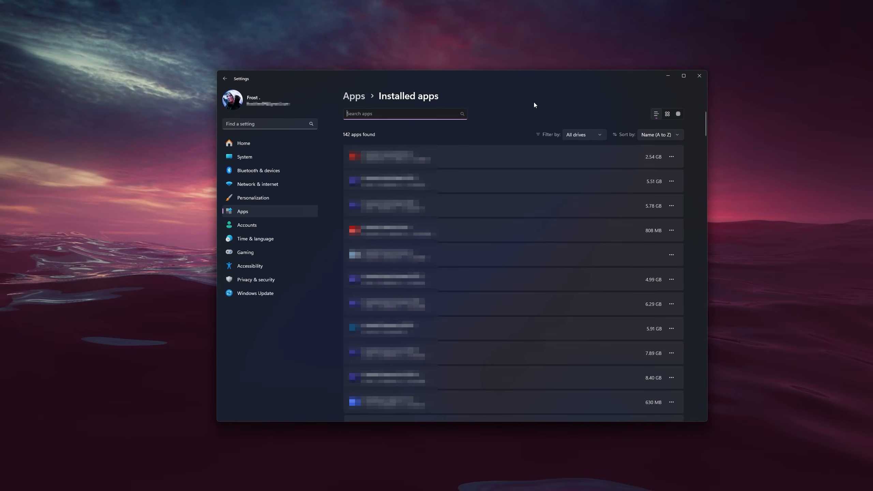
key("alt+Left")
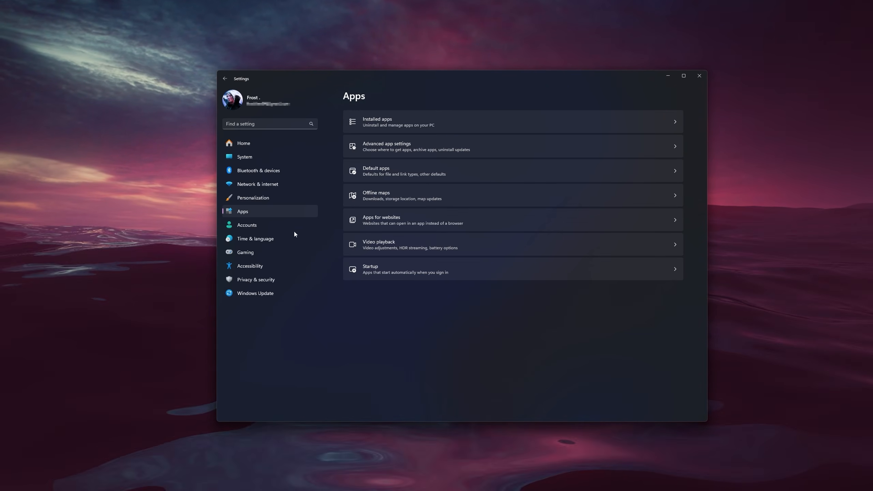
Check the Game Bar and Game Mode settings under Gaming, and open the Windows Update page
left_click(295, 249)
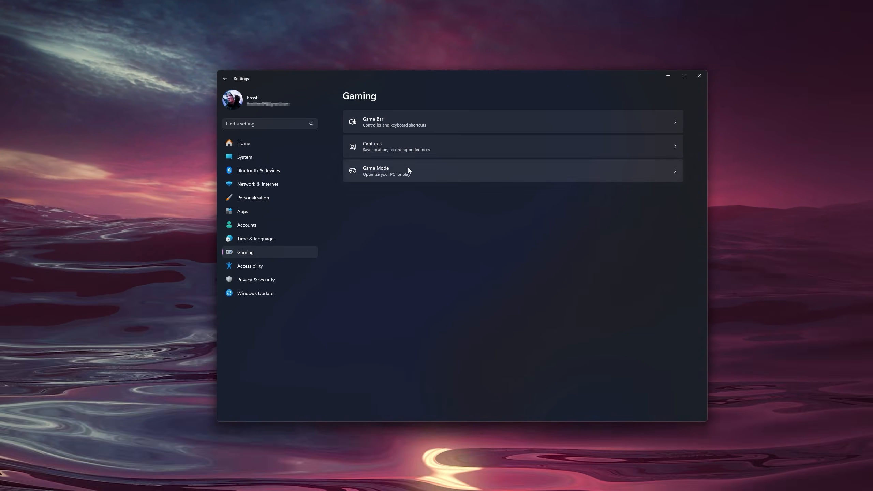
left_click(408, 170)
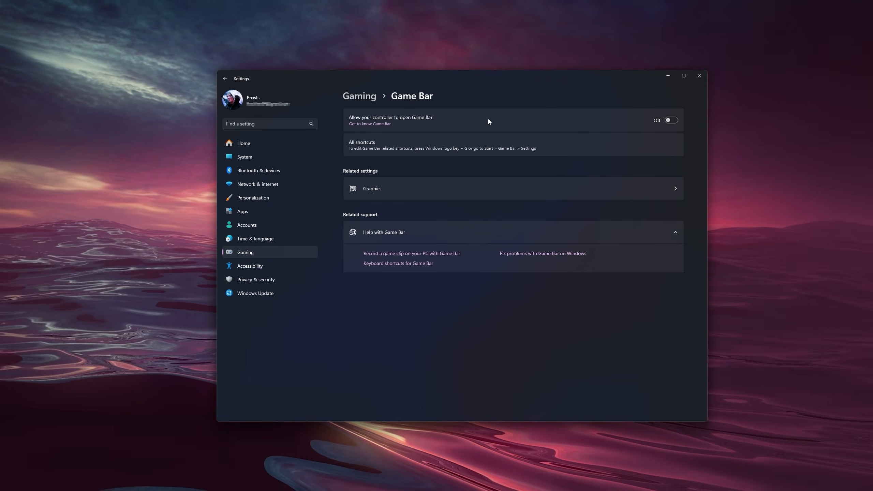
key("alt+Left")
left_click(419, 171)
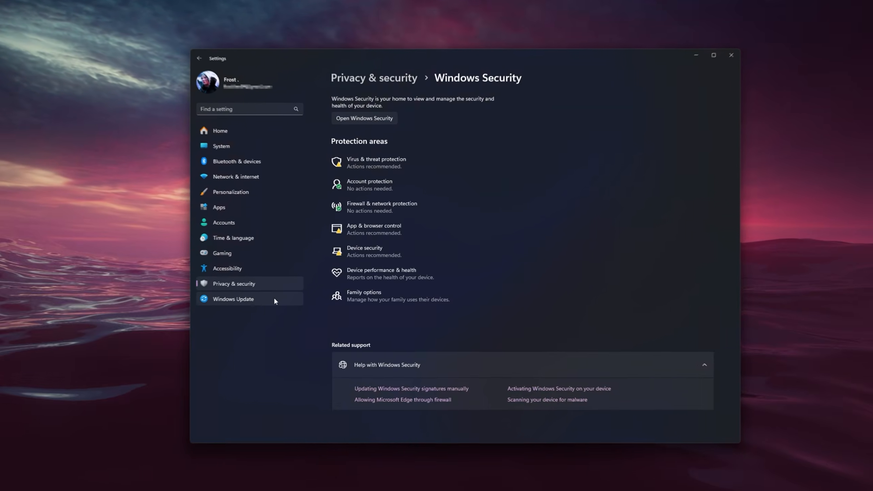
left_click(252, 299)
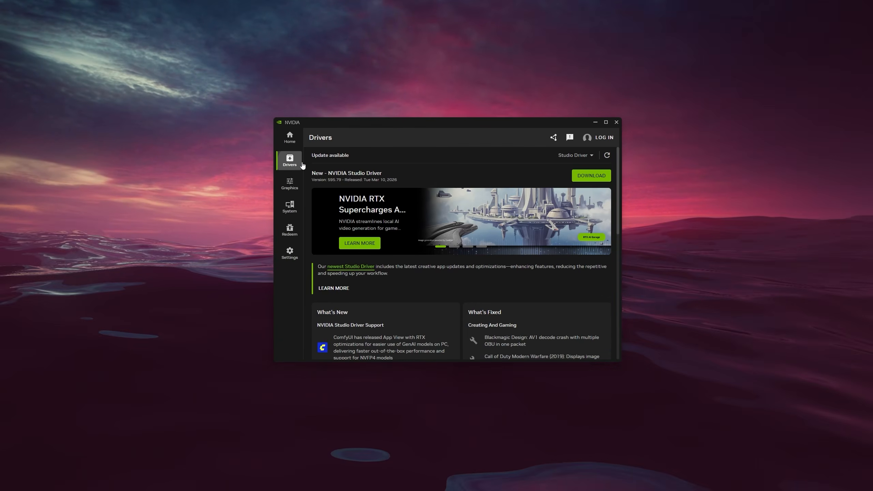
Switch to the NVIDIA app and view the driver type choices, Game Ready Driver and Studio Driver
left_click(566, 155)
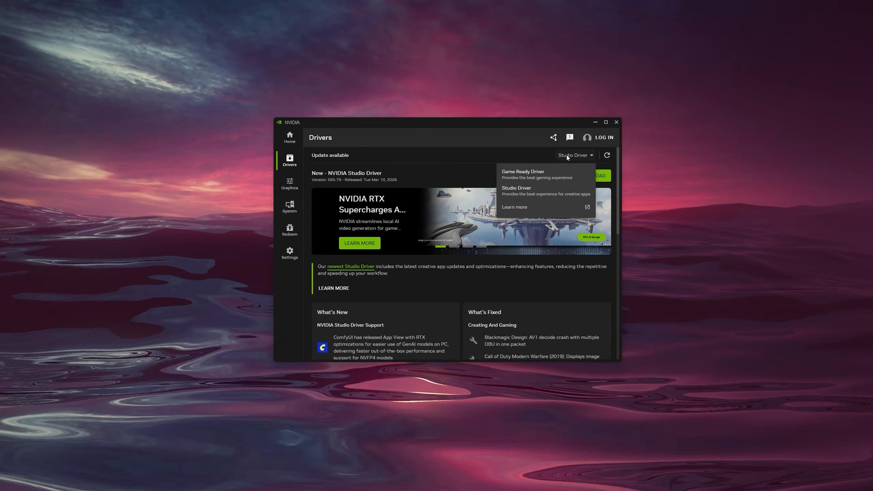
left_click(483, 170)
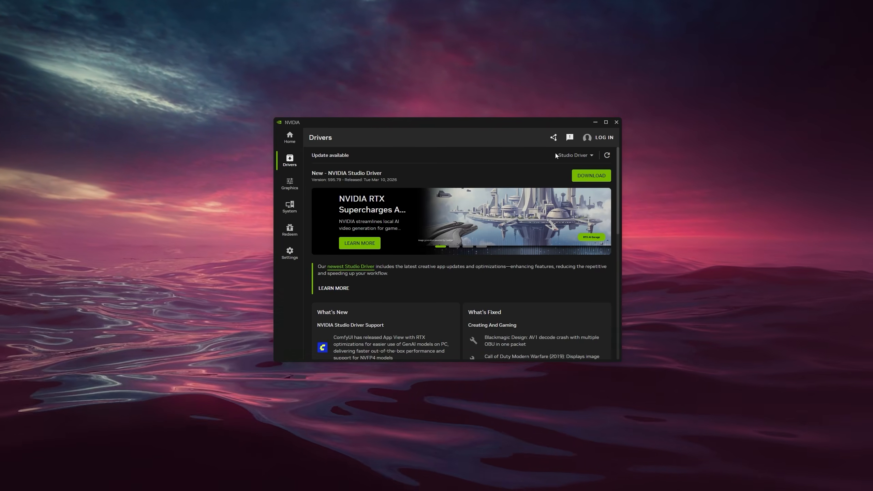
left_click(569, 157)
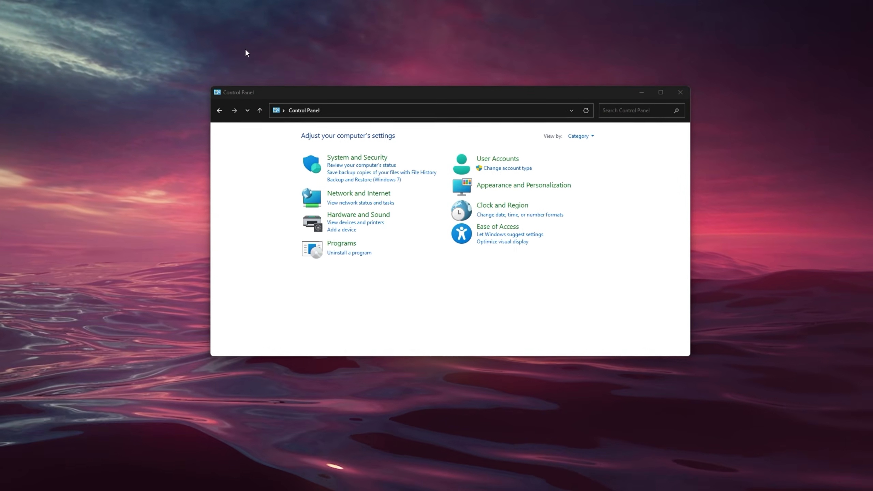
Switch to Control Panel and open the System and Security category
left_click(338, 157)
left_click(349, 210)
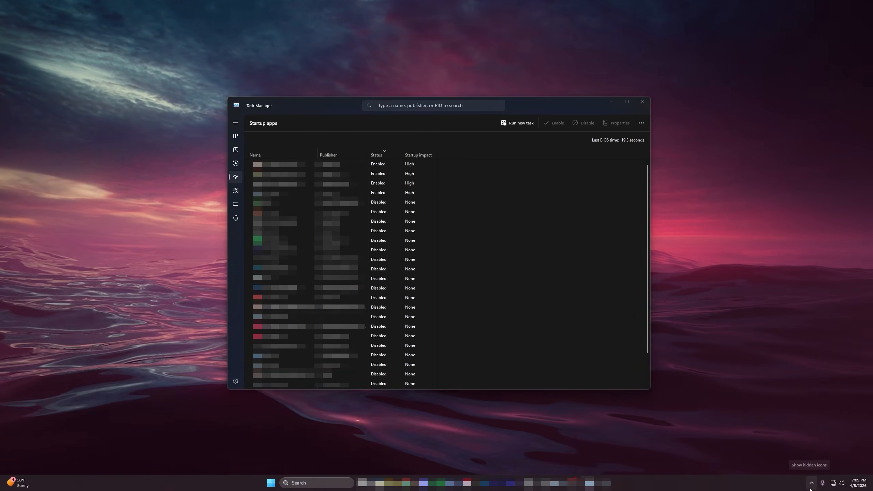
Show the hidden system tray icons to check for background apps
left_click(811, 483)
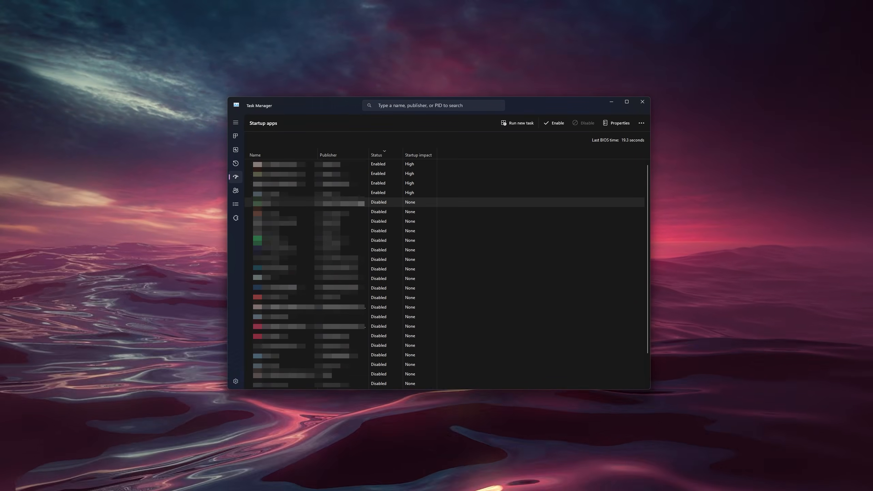
View the enable and disable options for the startup apps in Task Manager
right_click(355, 216)
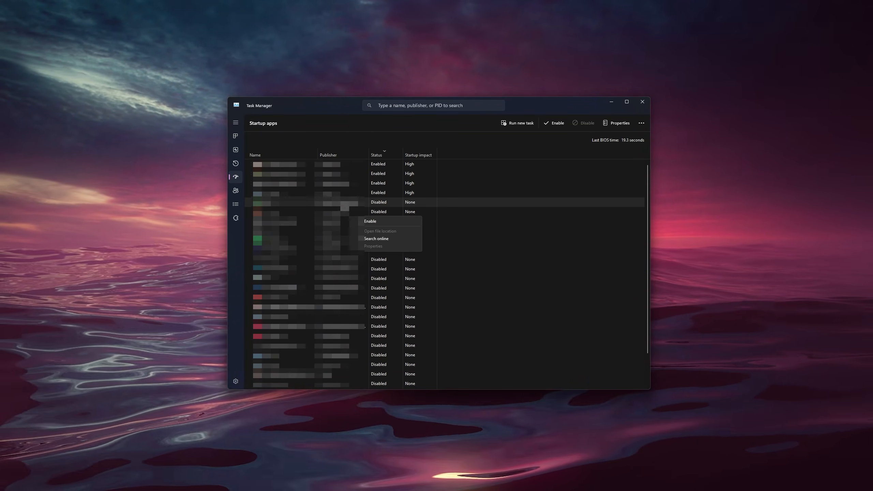
left_click(348, 207)
left_click(355, 183)
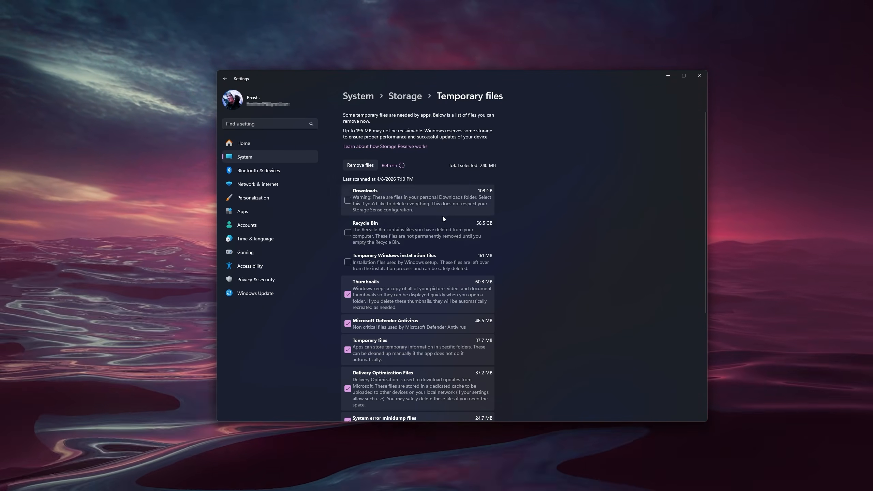
Switch to the Temporary files page in Windows storage settings and review which file categories are selected for removal
scroll(385, 141, "down", 3)
scroll(384, 140, "down", 1)
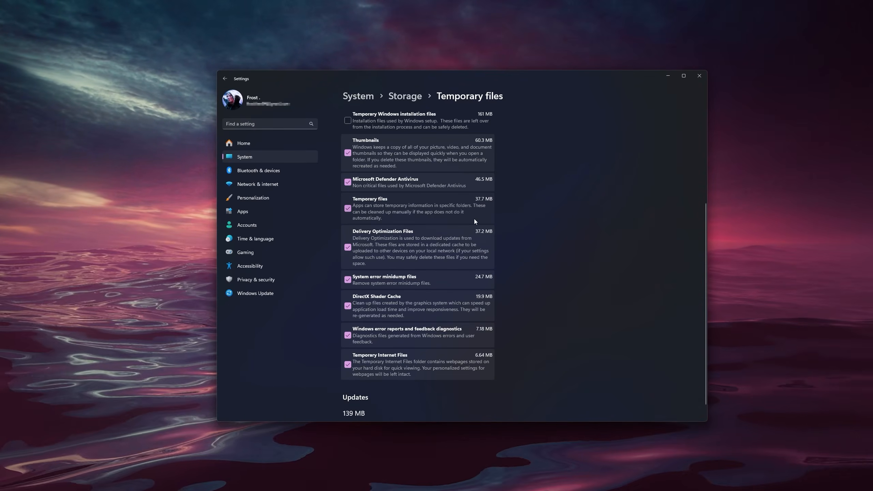
scroll(506, 209, "up", 5)
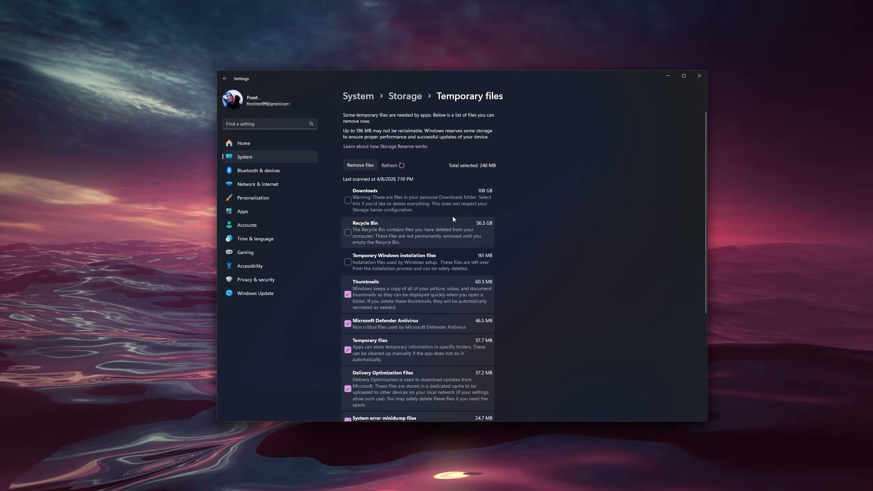
scroll(453, 216, "down", 5)
scroll(421, 333, "up", 3)
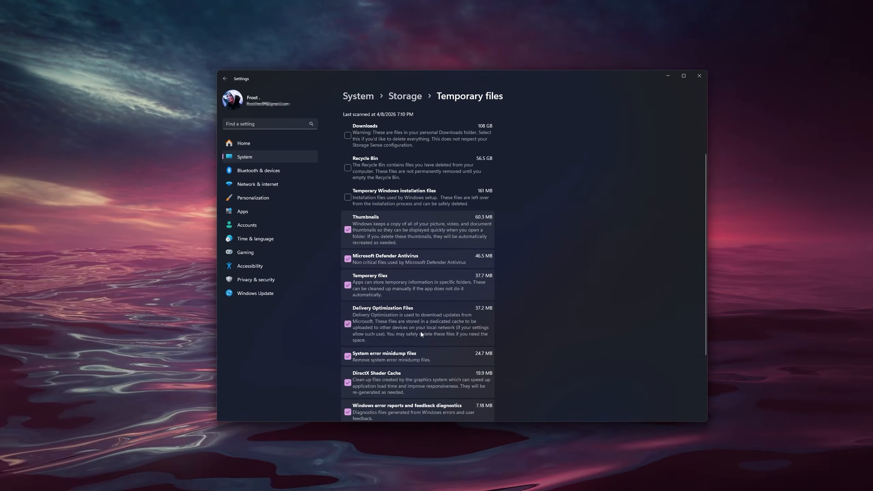
scroll(423, 275, "up", 2)
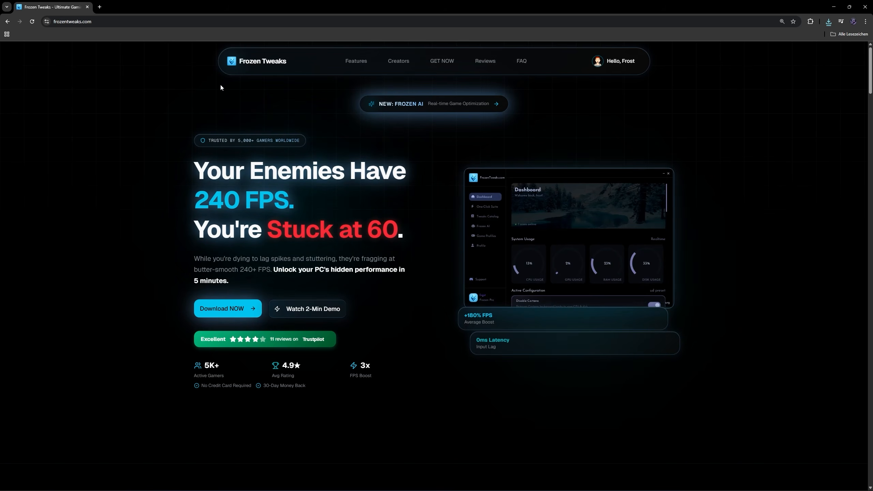
Download FrozenTweaks from frozentweaks.com and launch the downloaded program from the desktop
left_click(226, 308)
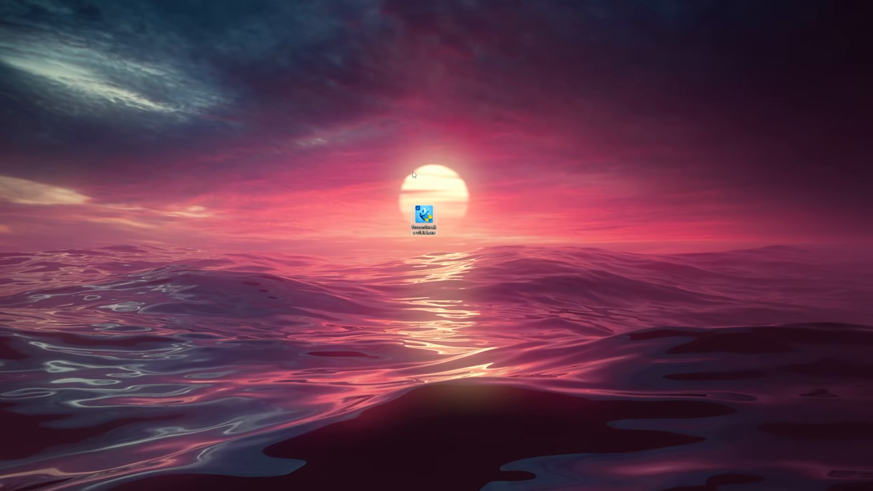
left_click_drag(297, 113, 448, 235)
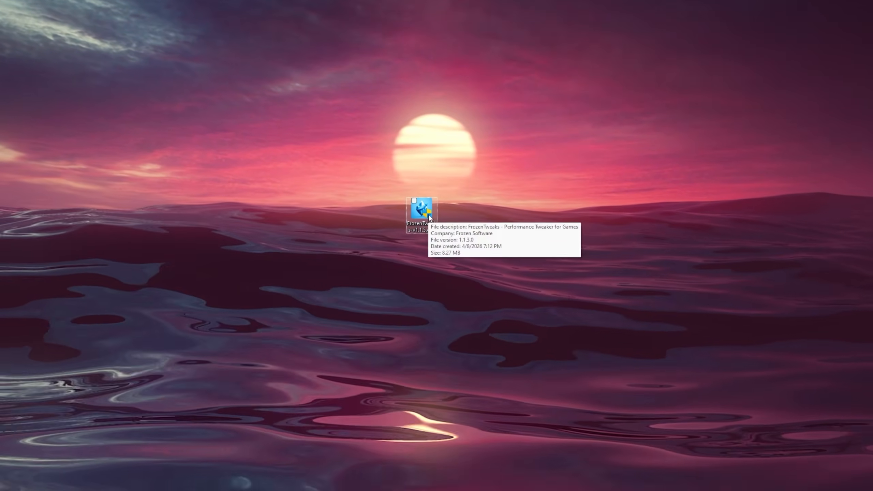
double_click(422, 211)
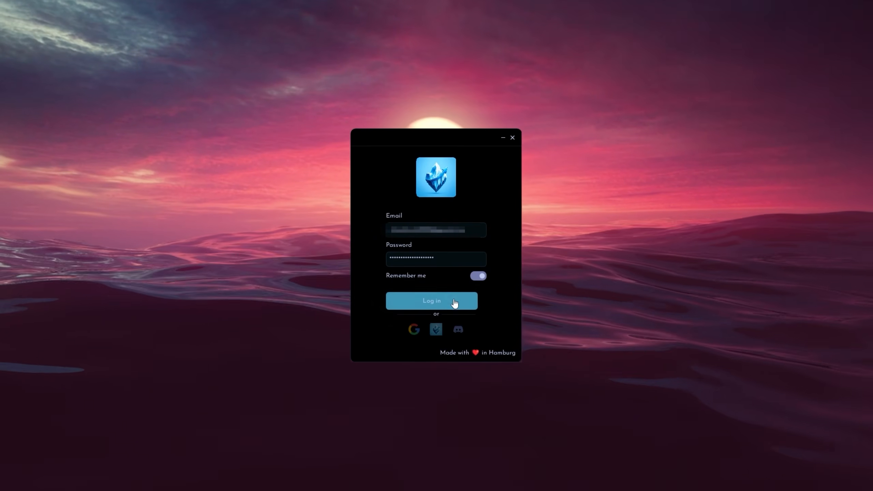
Log in to FrozenTweaks with the filled-in account and review the Dashboard's system usage and active configuration
left_click(458, 307)
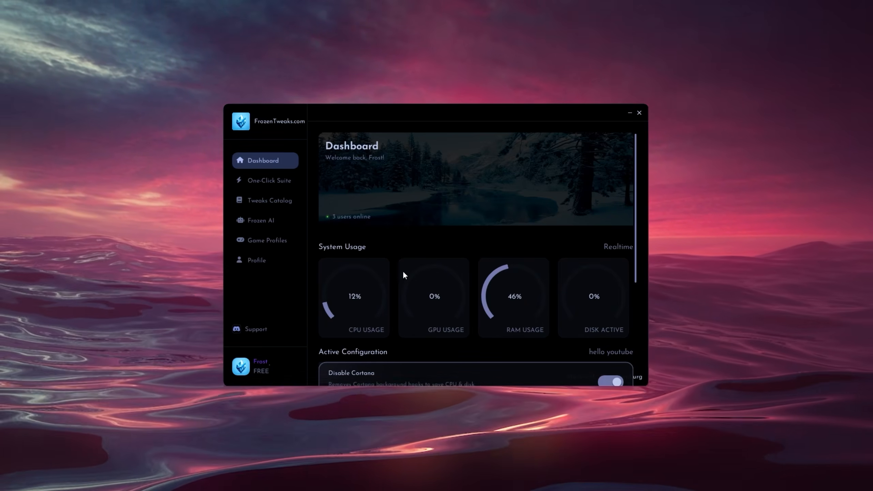
scroll(403, 272, "down", 5)
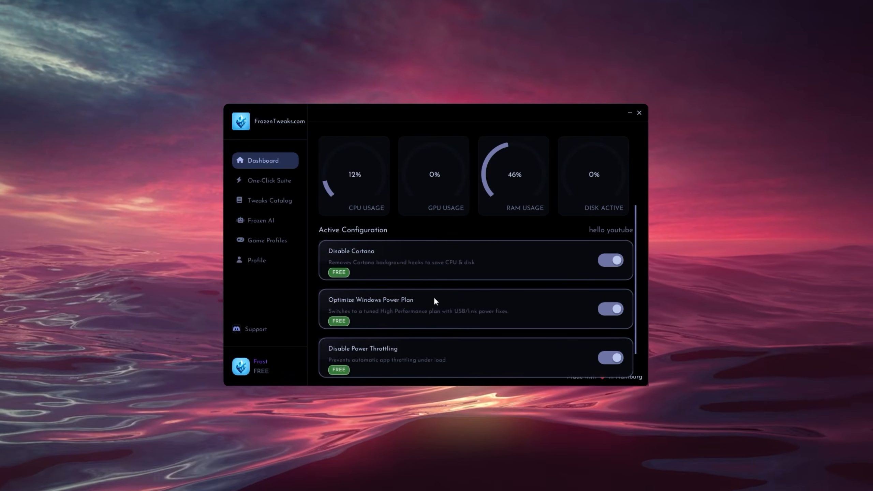
scroll(434, 301, "up", 5)
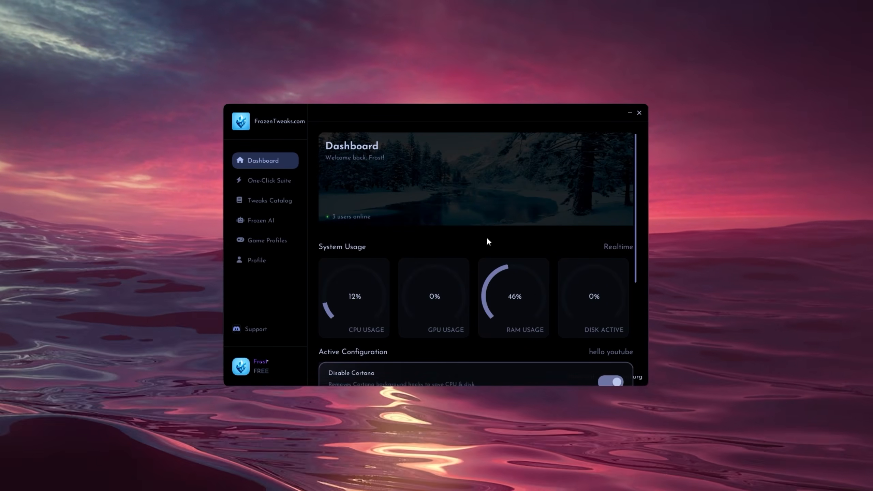
View the One-Click Suite page and browse the list of tweaks in the Tweaks Catalog
left_click(296, 181)
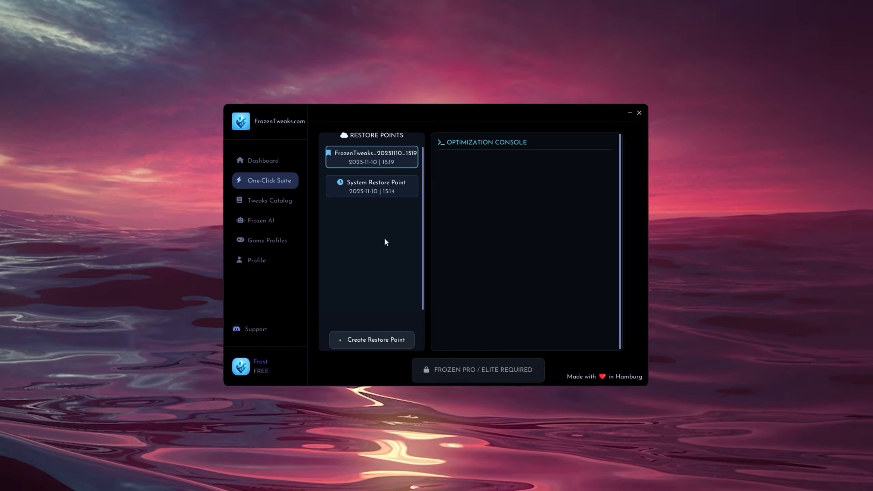
left_click(291, 203)
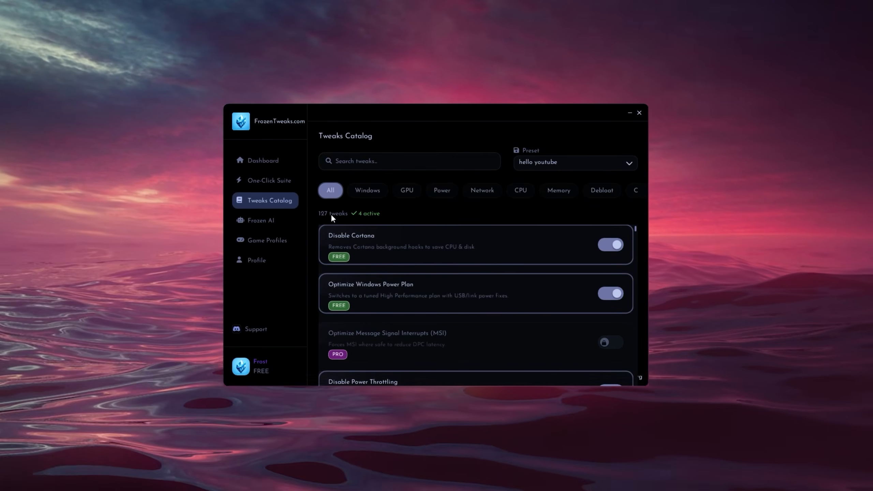
scroll(580, 277, "down", 3)
scroll(487, 292, "down", 8)
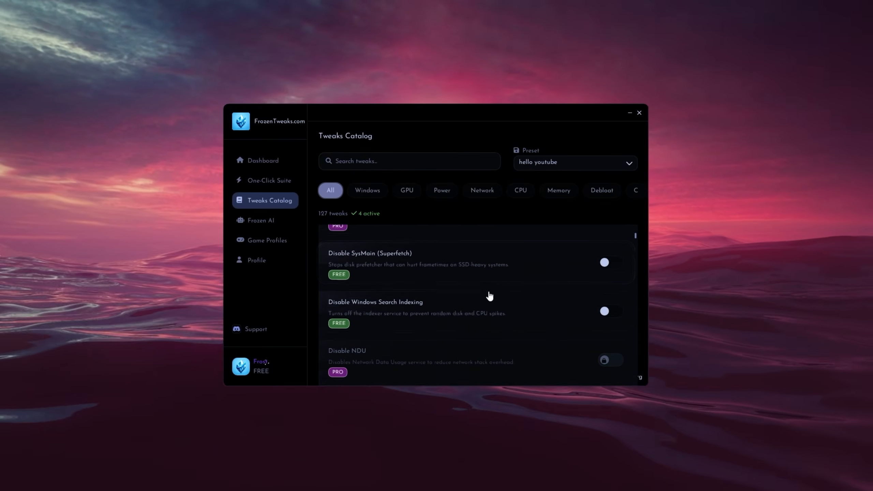
scroll(490, 297, "up", 6)
scroll(491, 298, "up", 8)
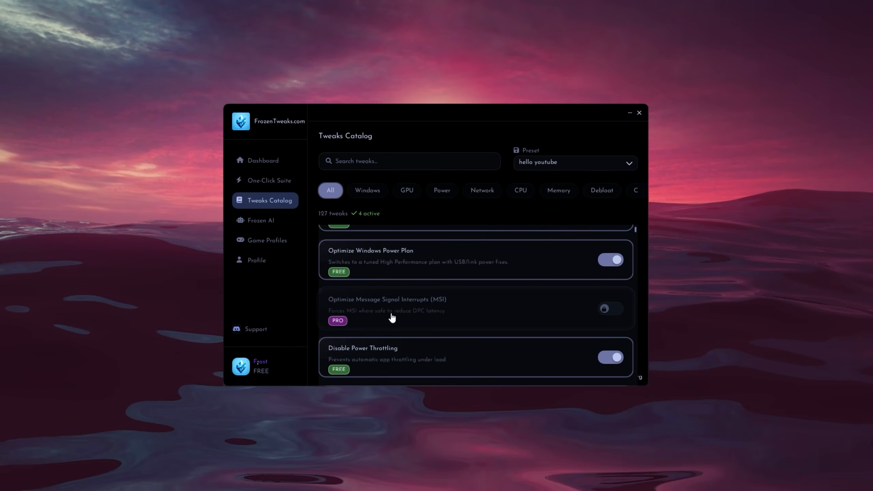
Turn the Disable Cortana tweak off and on again, and view the available presets and preset management options
left_click(610, 244)
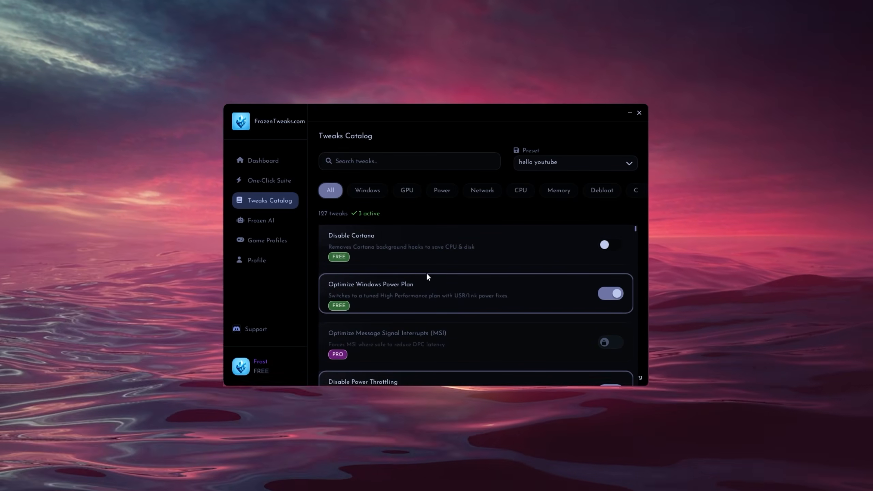
left_click(607, 249)
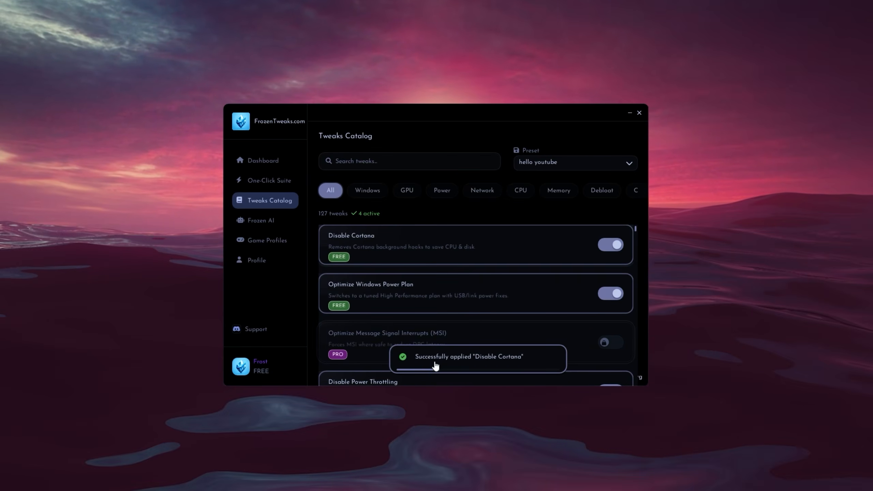
scroll(496, 277, "down", 7)
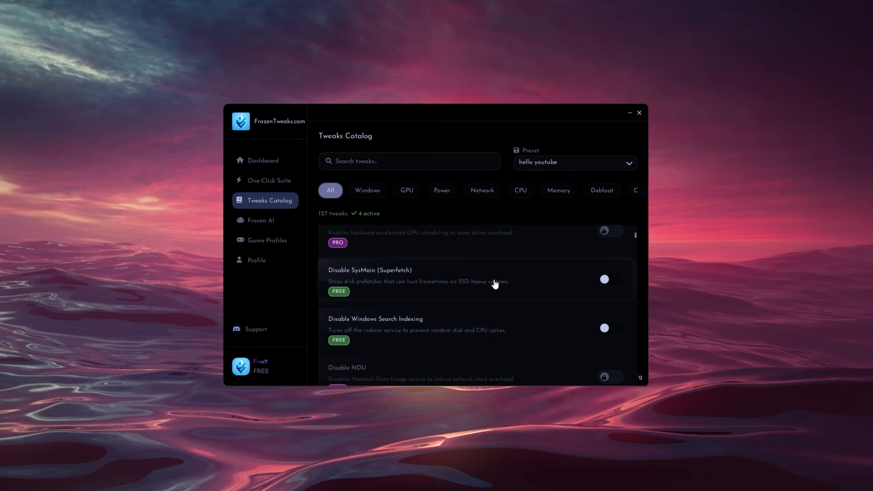
scroll(503, 235, "up", 3)
left_click(539, 164)
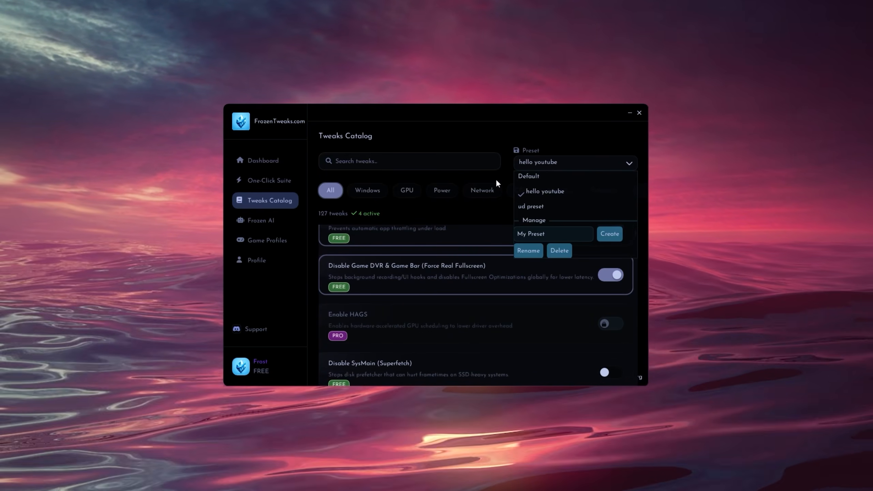
scroll(522, 288, "down", 4)
scroll(523, 288, "up", 2)
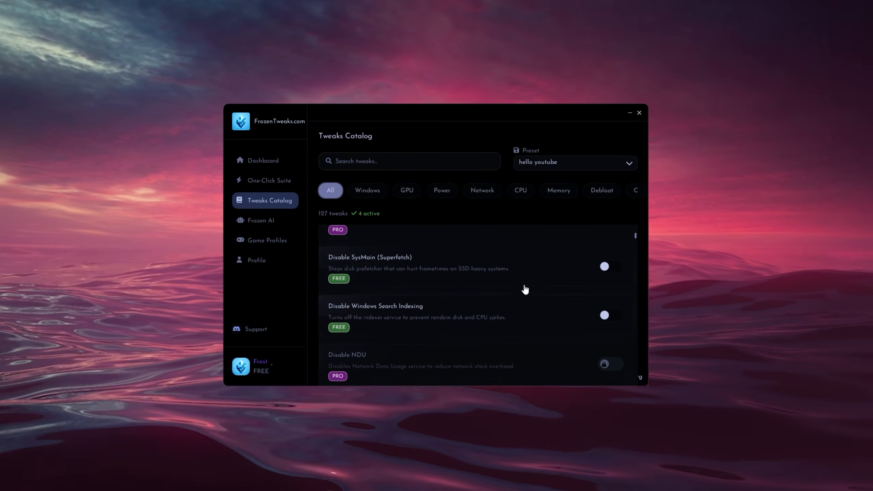
View the Frozen AI and Game Profiles pages, and browse the tweaks included in the ud preset
left_click(287, 222)
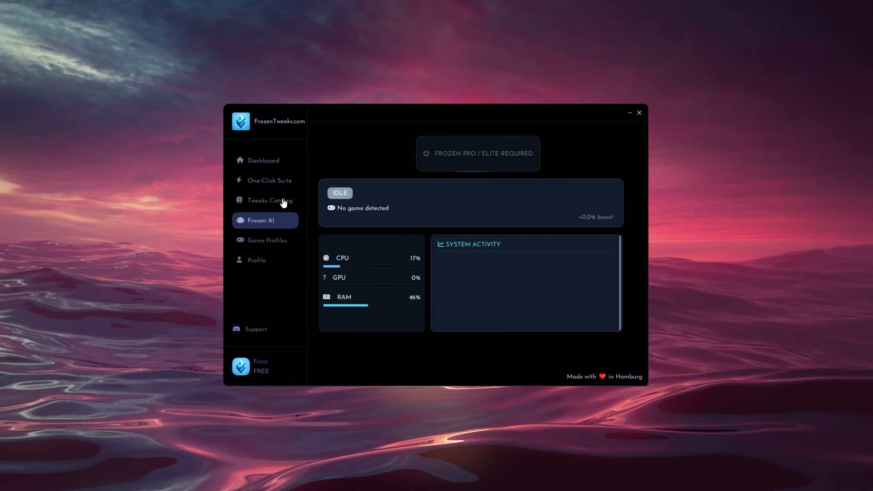
left_click(275, 245)
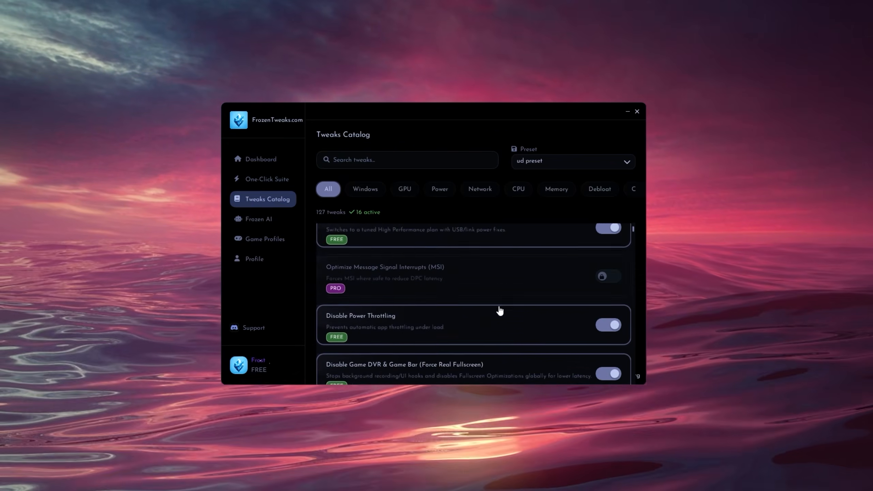
scroll(518, 288, "down", 10)
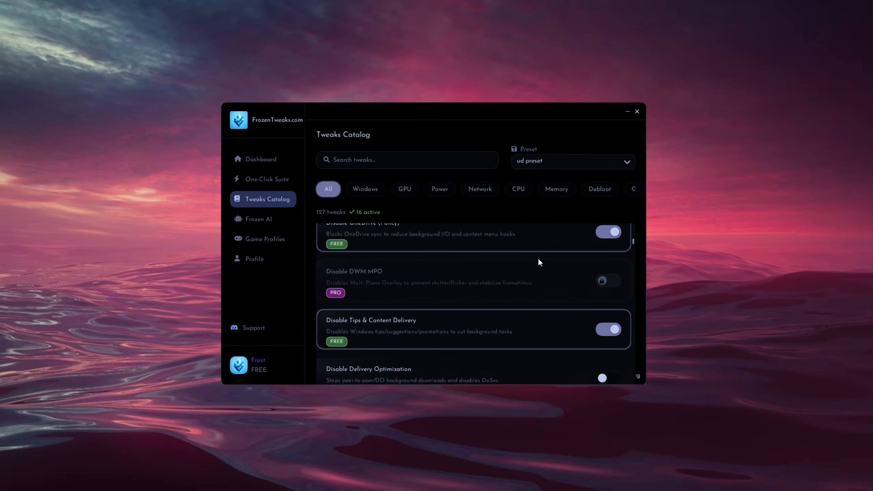
left_click_drag(635, 237, 538, 195)
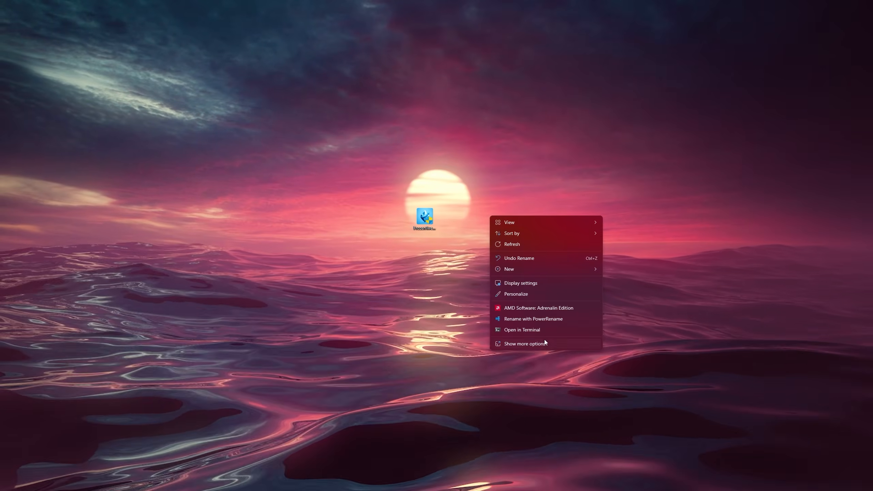
Switch to NVIDIA Control Panel and apply the image setting "Use my preference emphasizing" set to Performance
left_click(544, 342)
left_click(533, 310)
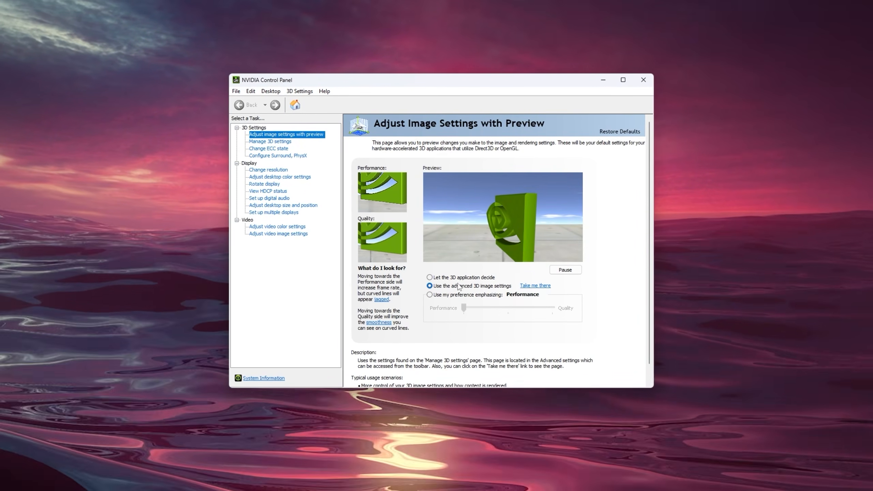
left_click(437, 295)
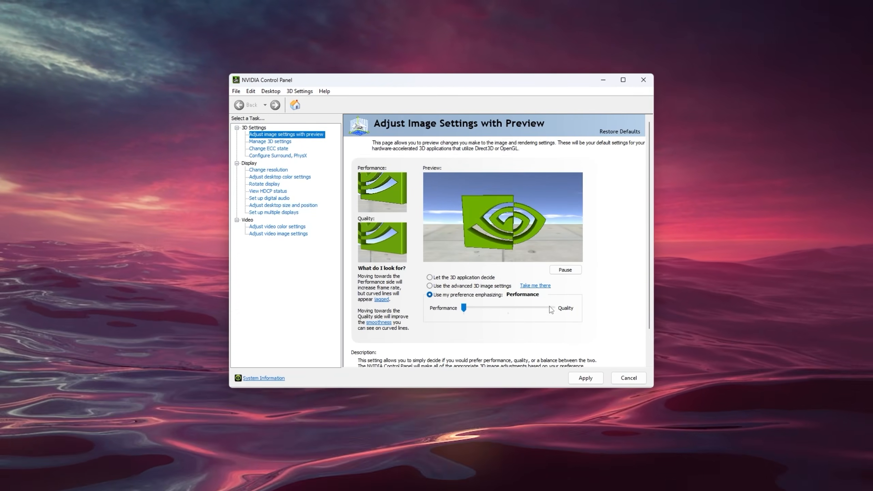
left_click_drag(462, 309, 429, 313)
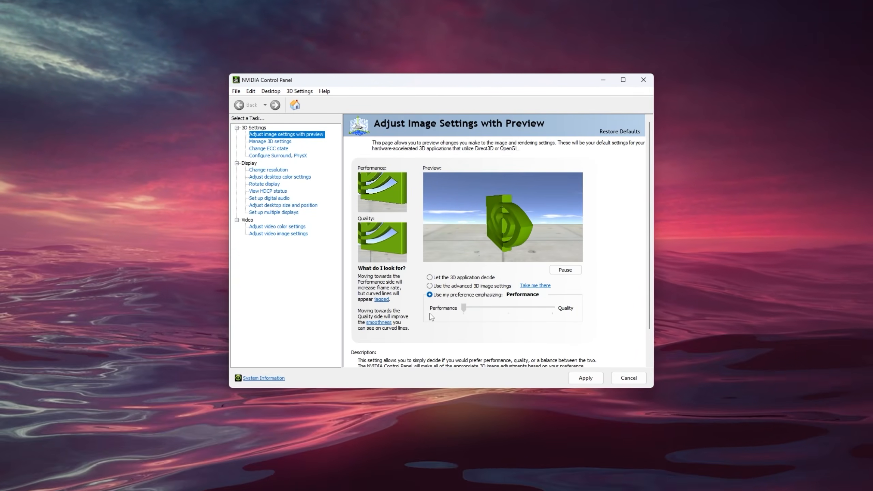
left_click(585, 378)
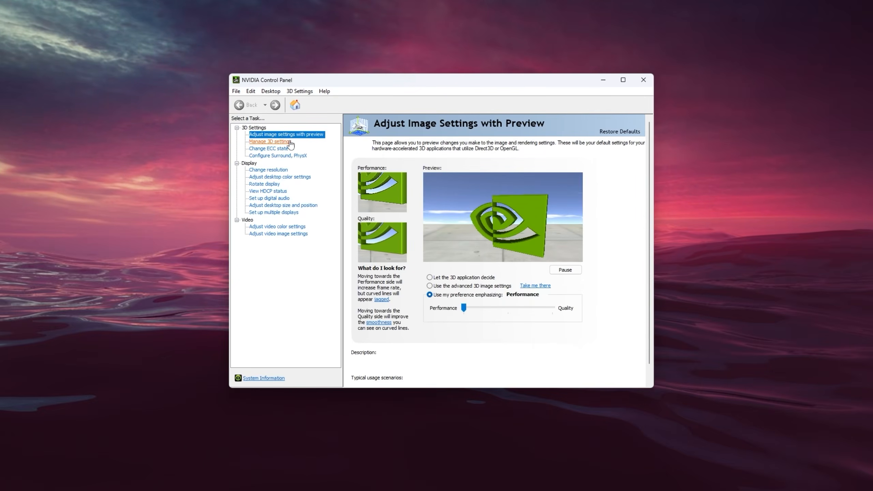
Open the global Manage 3D settings and check the GPU choices for CUDA - GPUs without changing them
left_click(270, 141)
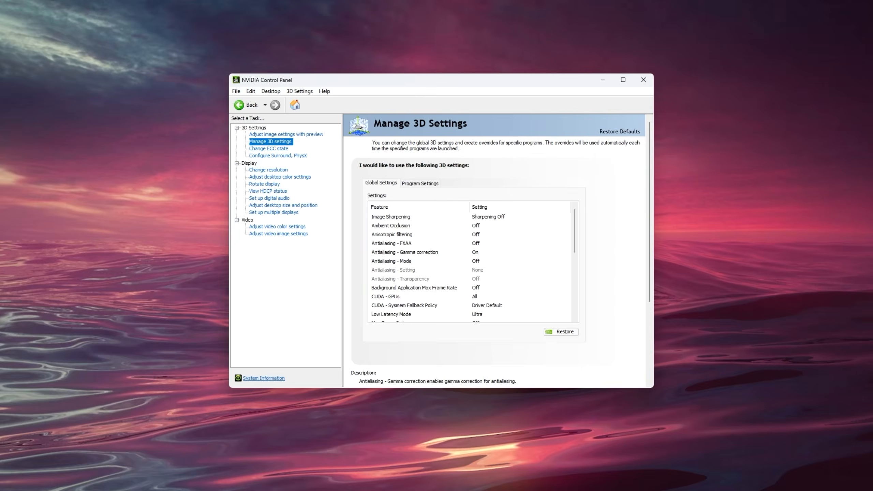
scroll(487, 261, "down", 2)
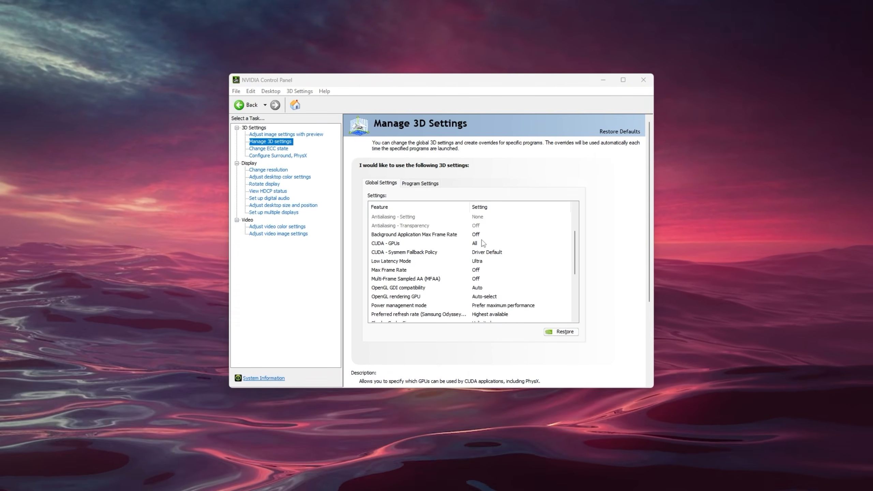
left_click(498, 245)
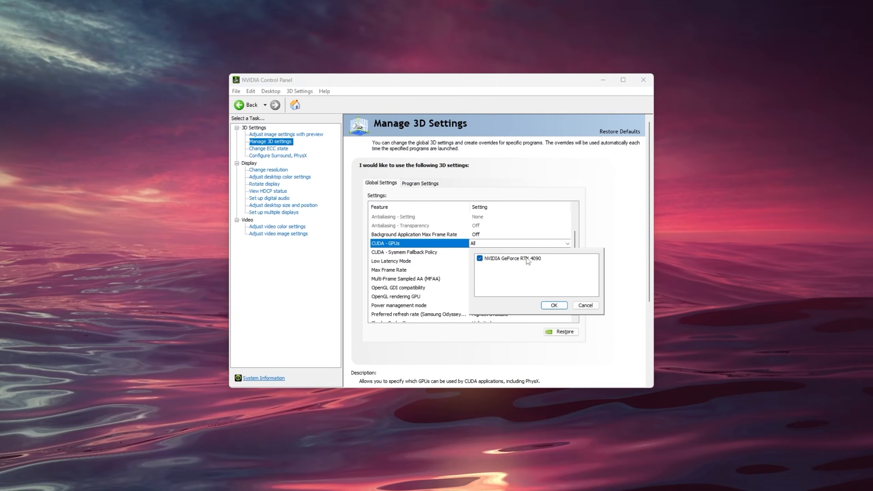
left_click(585, 305)
scroll(479, 245, "down", 1)
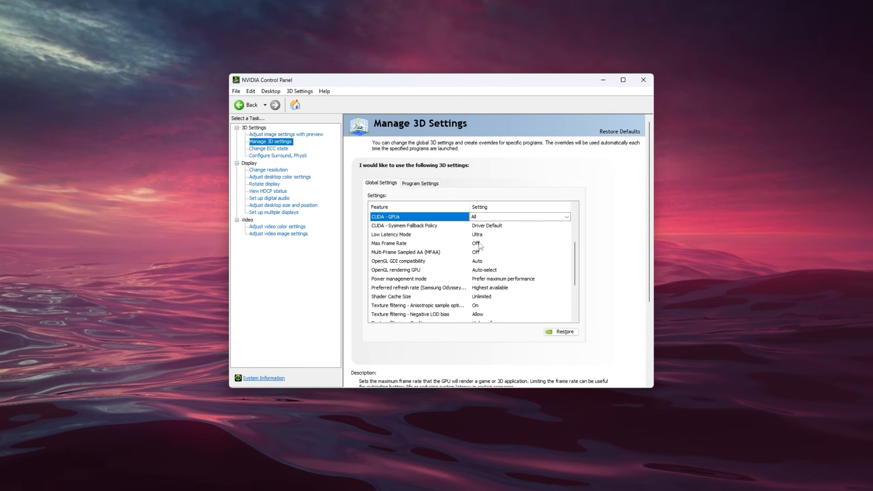
Check Low Latency Mode and set the OpenGL rendering GPU to NVIDIA GeForce RTX 4090
left_click(487, 236)
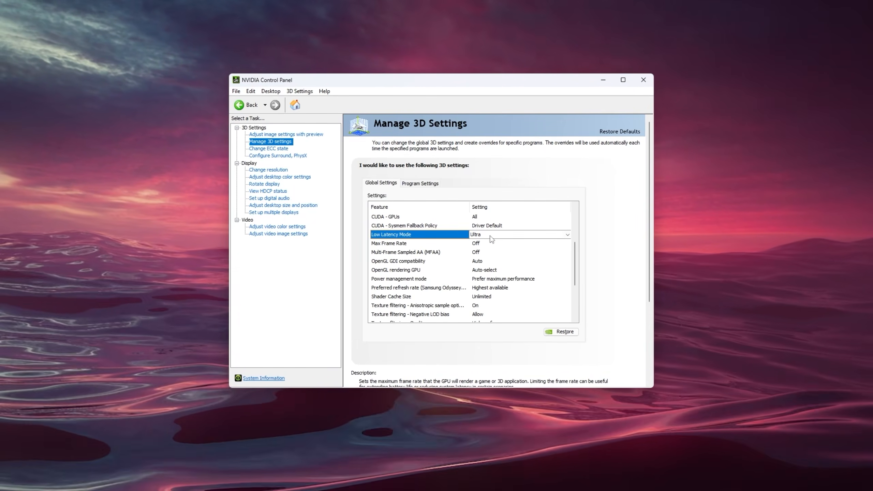
left_click(397, 271)
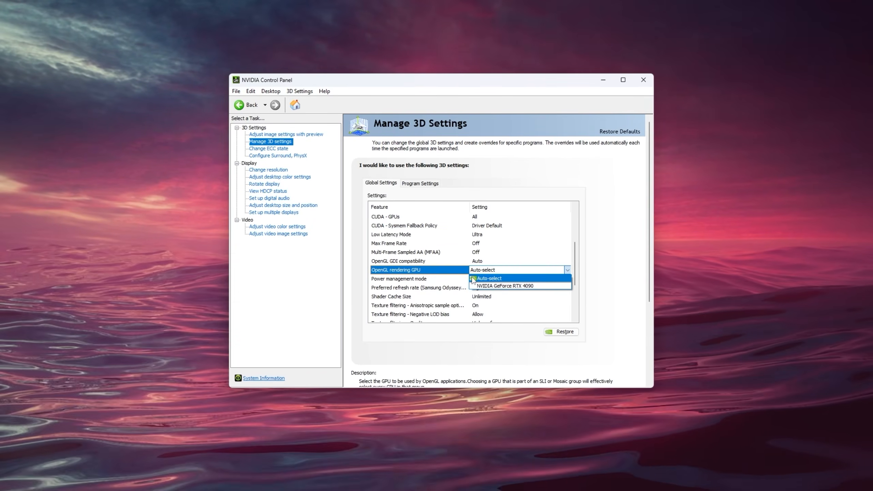
left_click(496, 287)
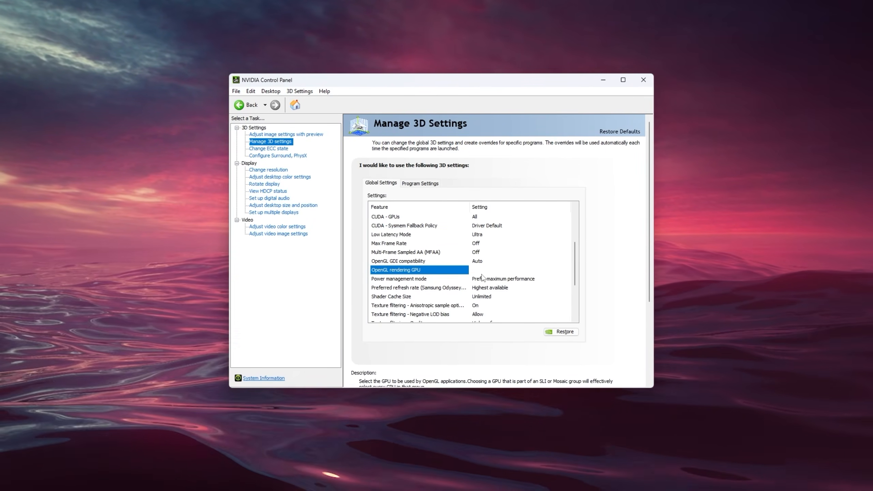
scroll(483, 278, "up", 3)
scroll(484, 258, "down", 5)
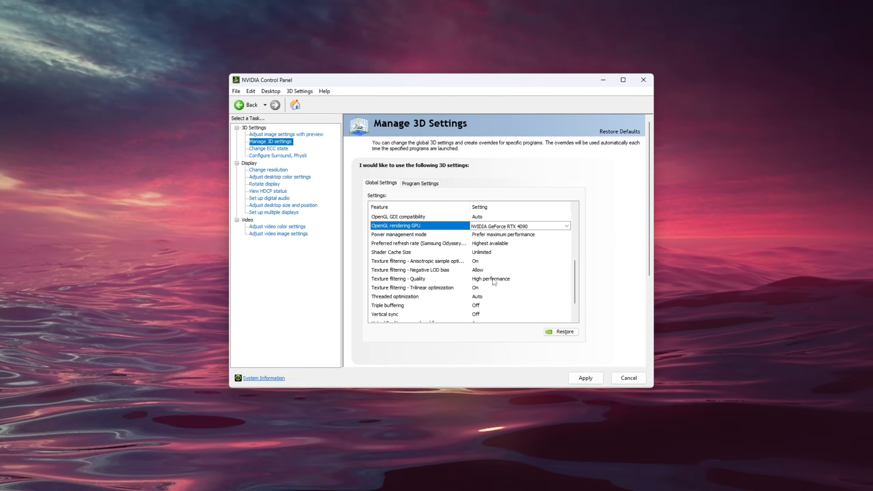
Set Texture filtering - Negative LOD bias to Clamp and apply the global 3D settings
scroll(495, 275, "down", 1)
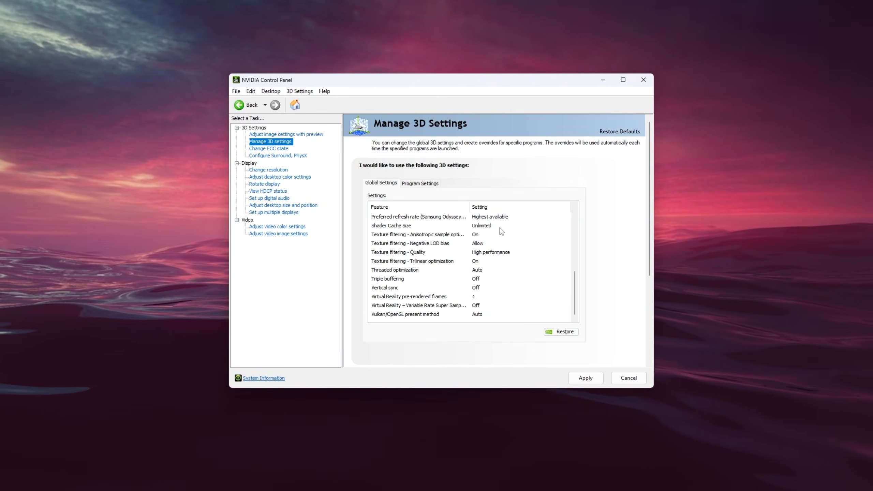
left_click(425, 244)
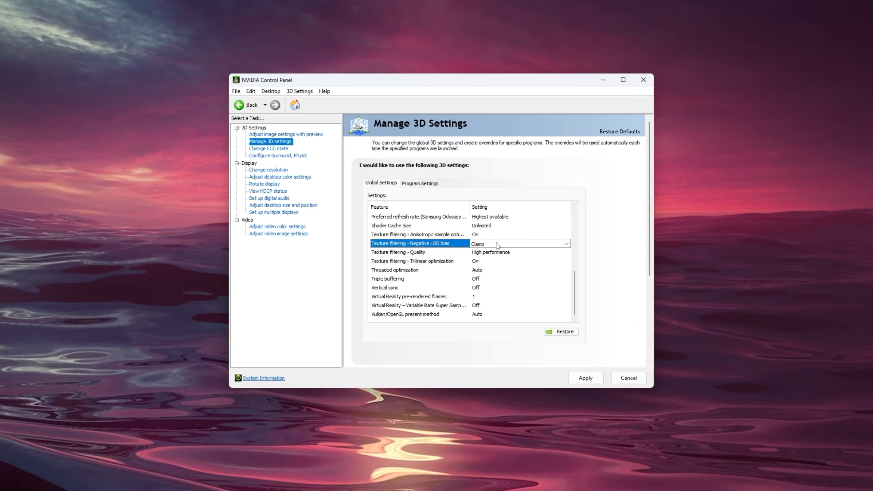
left_click(496, 244)
scroll(538, 278, "up", 3)
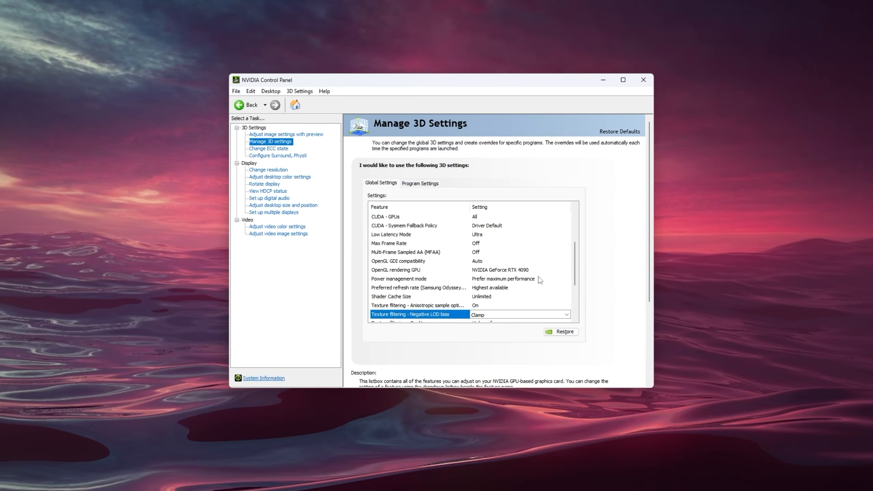
scroll(464, 241, "up", 3)
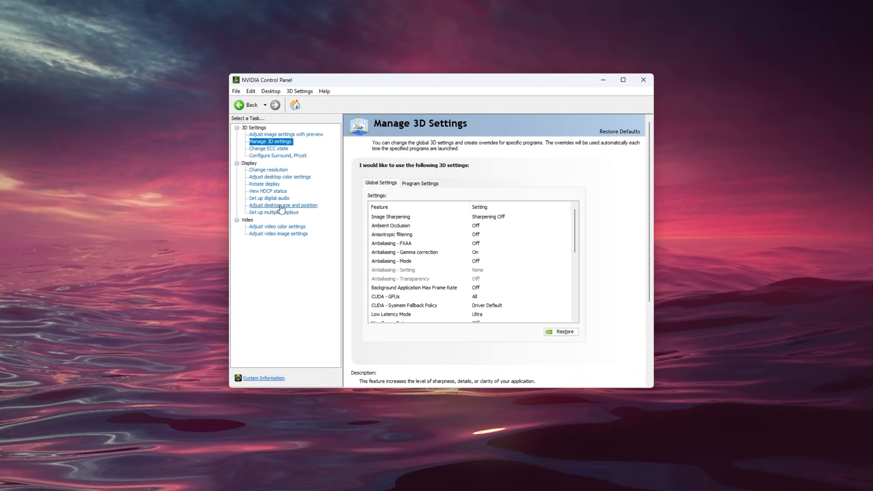
View the desktop color settings, including the color enhancement and digital vibrance adjustments
left_click(279, 176)
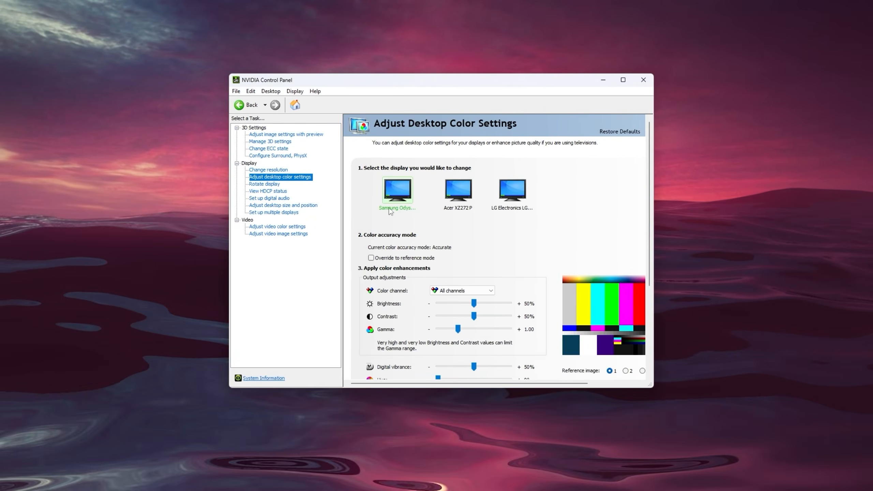
scroll(389, 210, "down", 2)
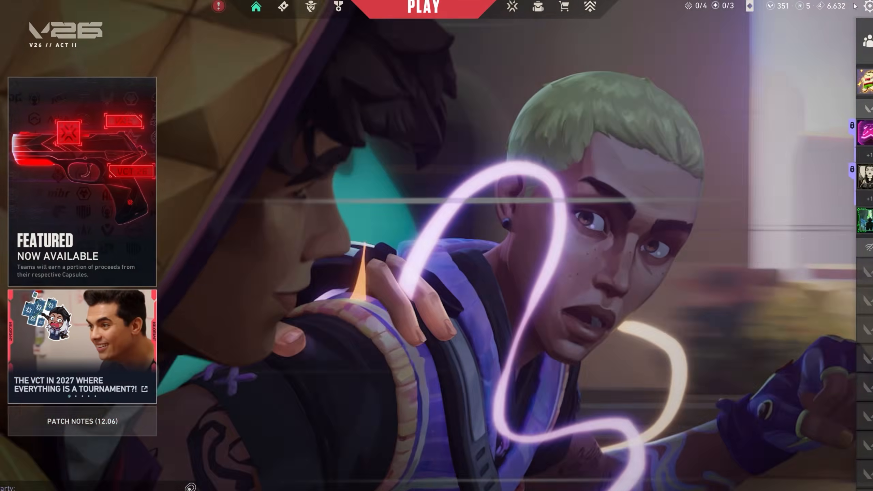
Switch to VALORANT, open the general video settings and choose Windowed Fullscreen as the display mode
left_click(859, 12)
left_click(478, 182)
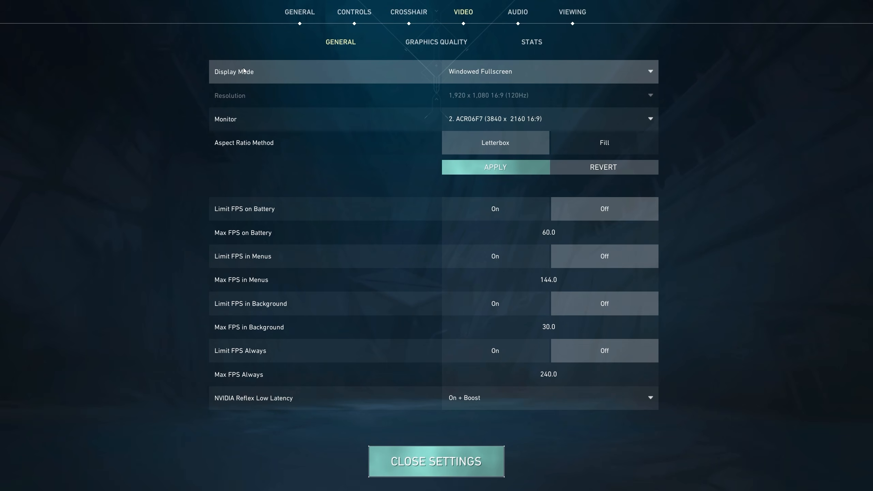
left_click(489, 71)
left_click(489, 73)
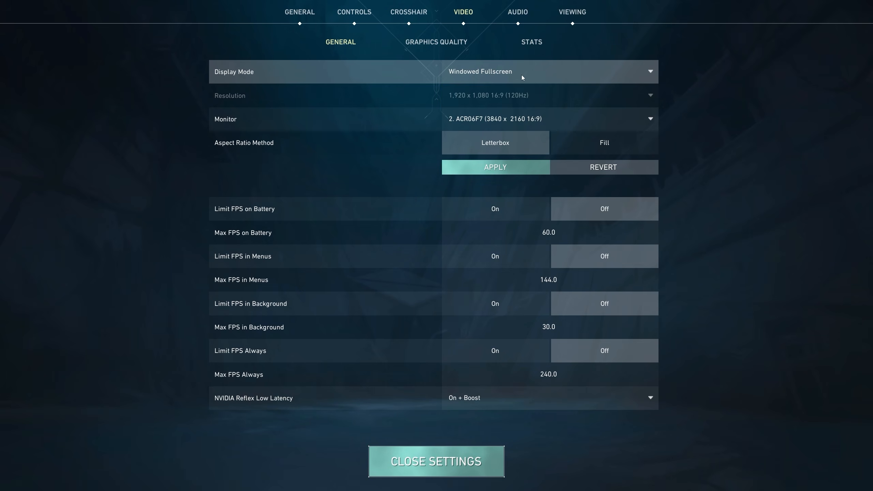
left_click(518, 79)
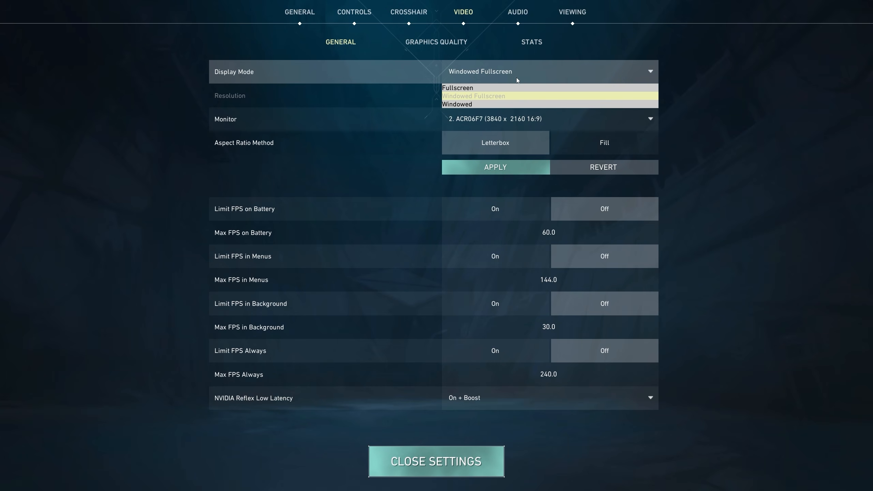
left_click(499, 98)
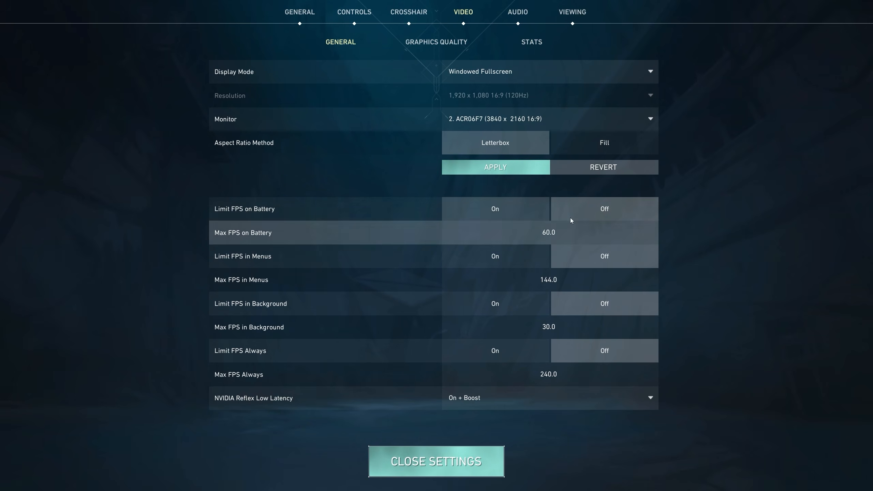
Choose On + Boost for NVIDIA Reflex Low Latency and view the graphics quality settings
left_click(461, 398)
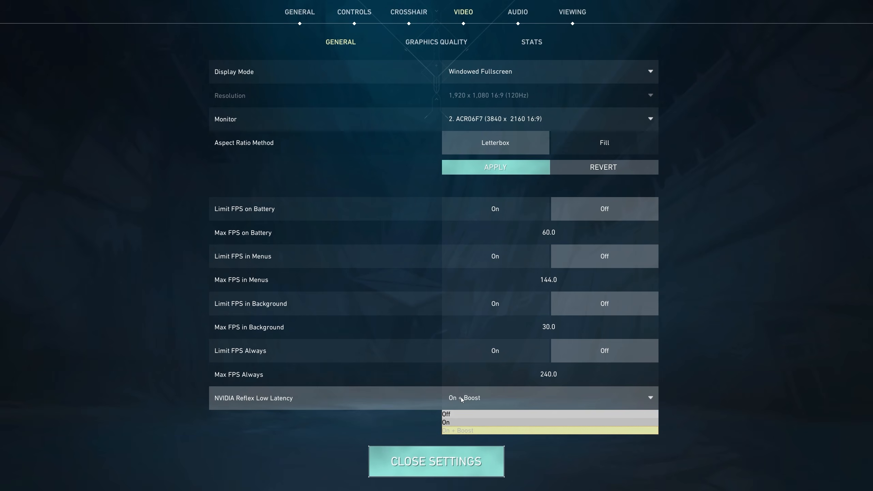
left_click(458, 433)
left_click(414, 50)
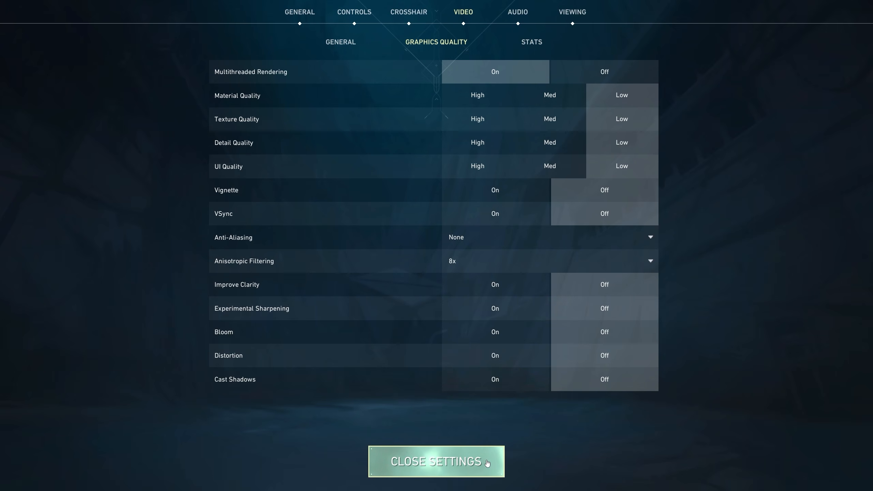
Close the settings and enter The Range practice mode
left_click(487, 462)
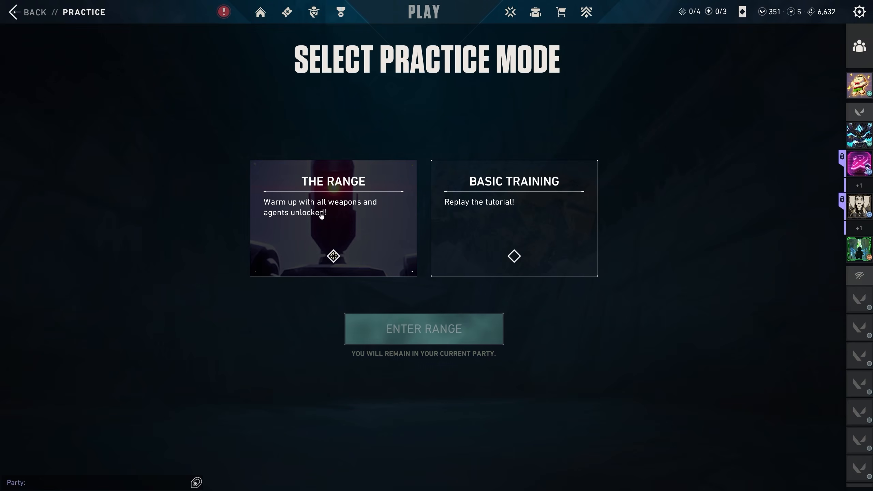
left_click(422, 328)
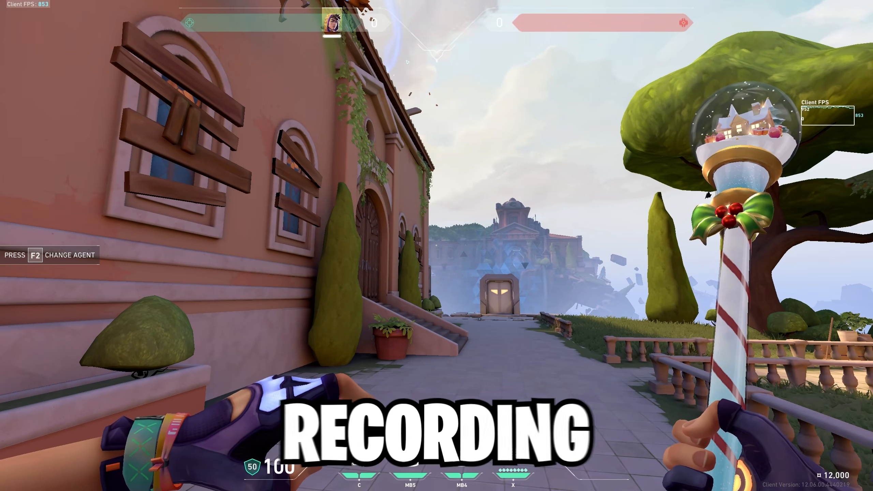
left_click(437, 245)
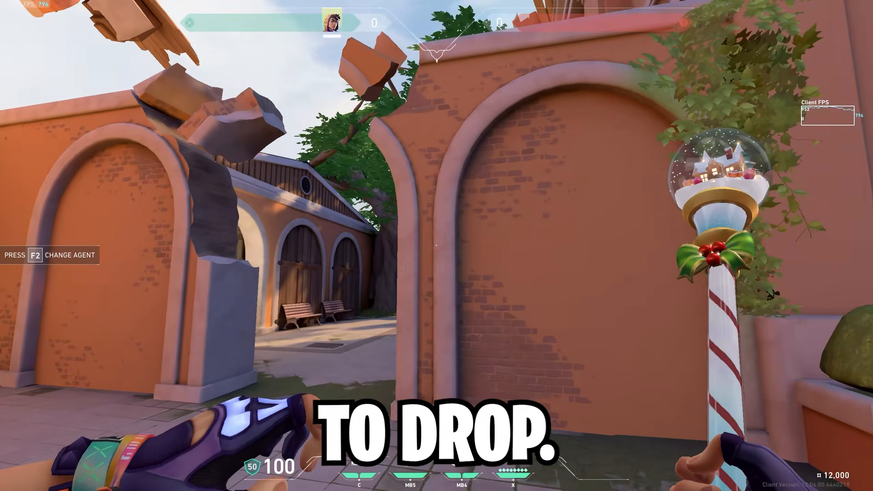
key("w")
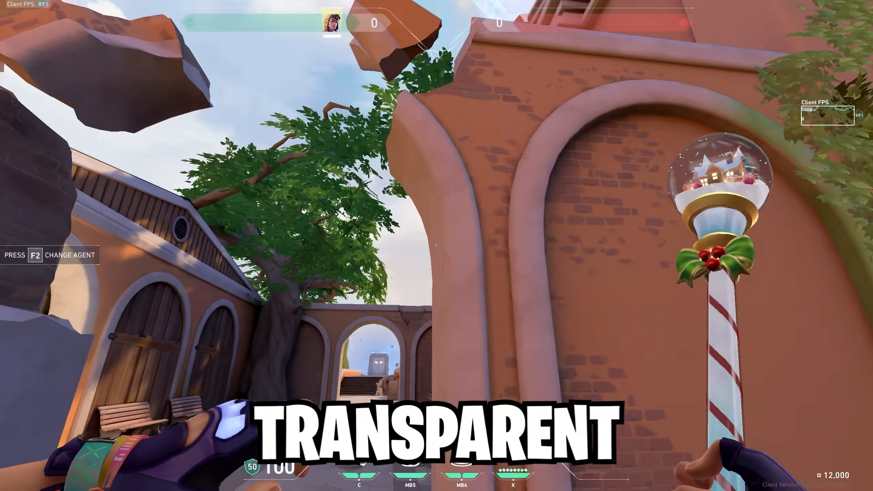
key("a")
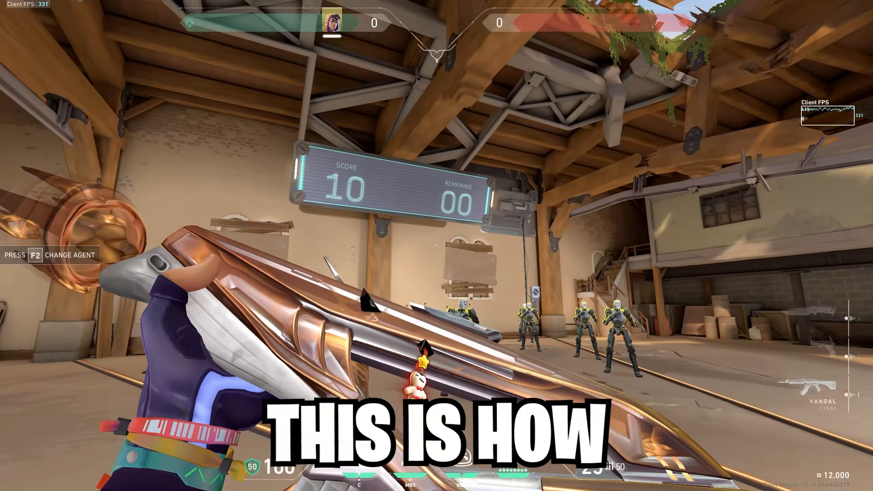
key("t")
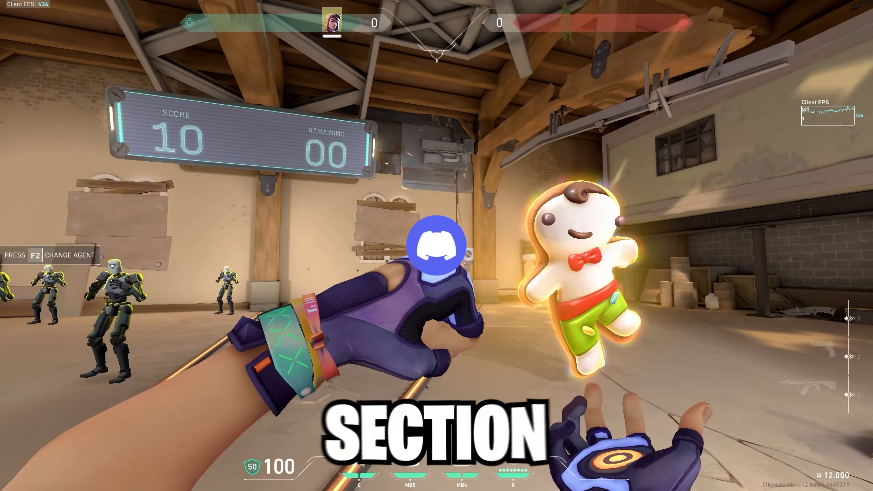
key("w")
key("t")
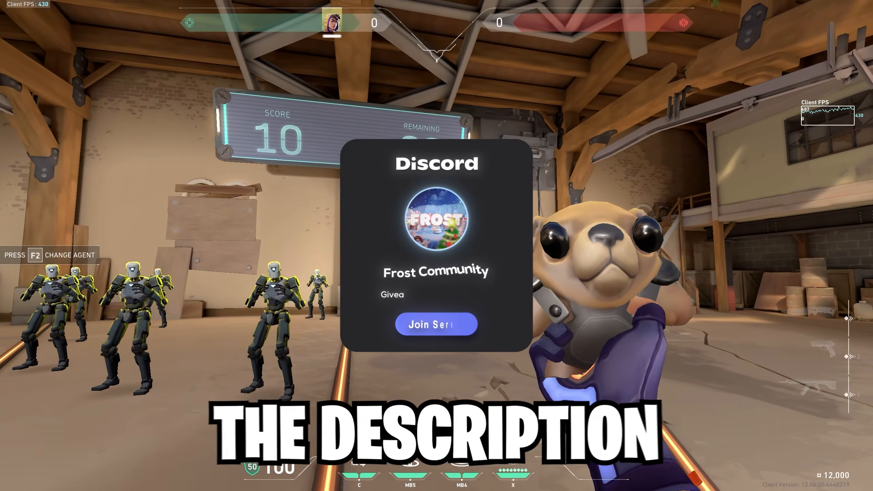
key("a")
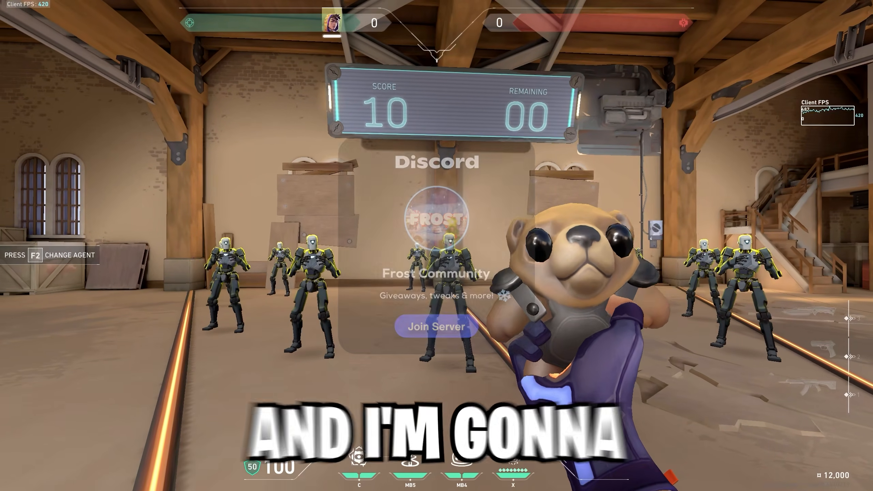